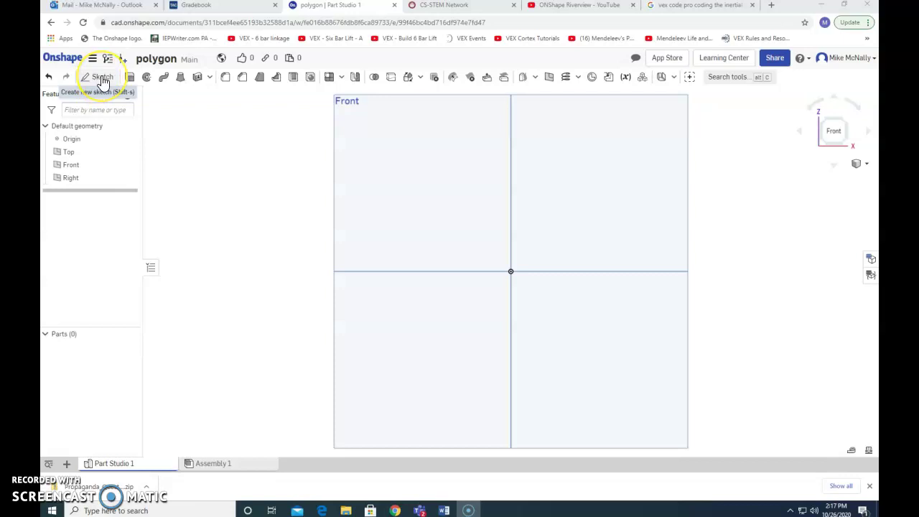
Sketch a center point circle about 2.17 in in diameter in the upper-left quadrant of the Front plane.
{"action": "left_click", "coordinate": [100, 78]}
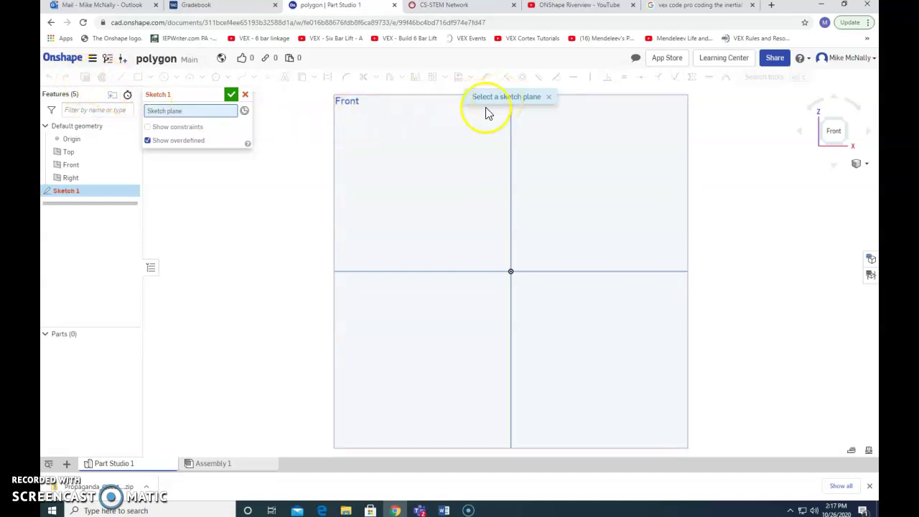
{"action": "left_click", "coordinate": [394, 186]}
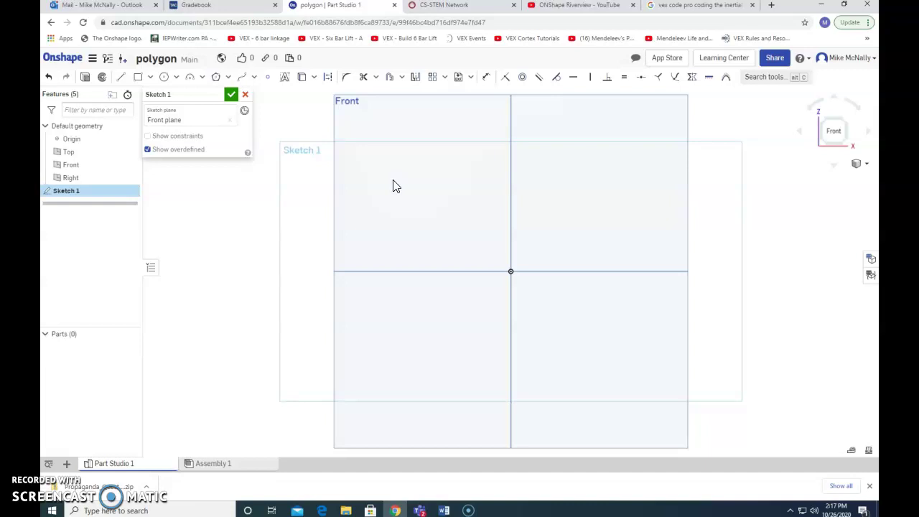
{"action": "left_click", "coordinate": [176, 83]}
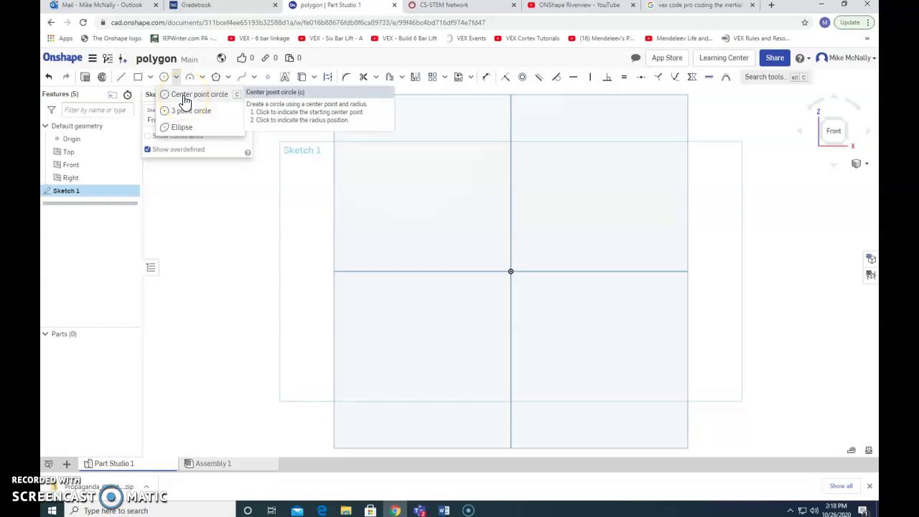
{"action": "left_click", "coordinate": [184, 99]}
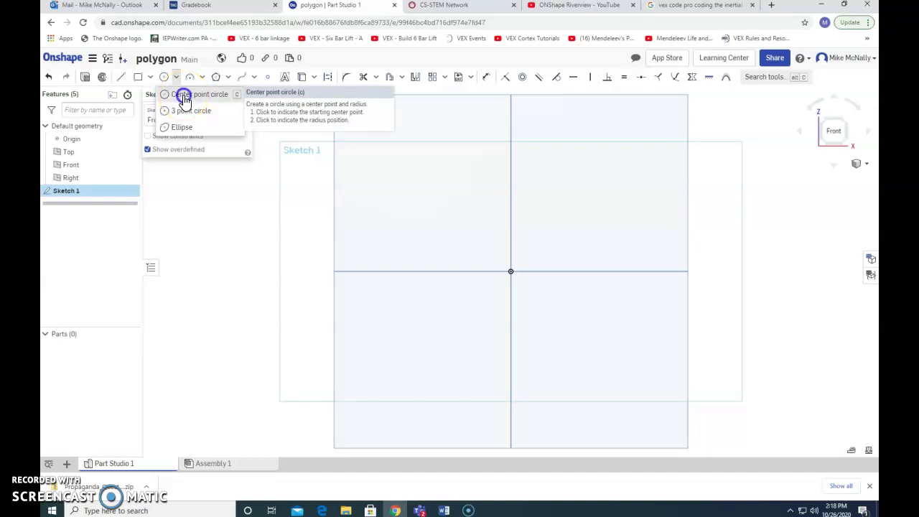
{"action": "left_click", "coordinate": [419, 184]}
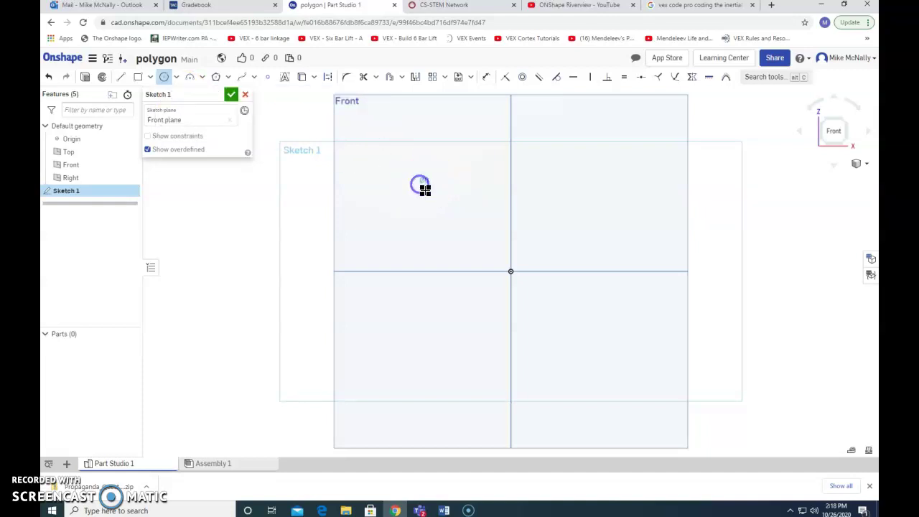
{"action": "left_click", "coordinate": [457, 235]}
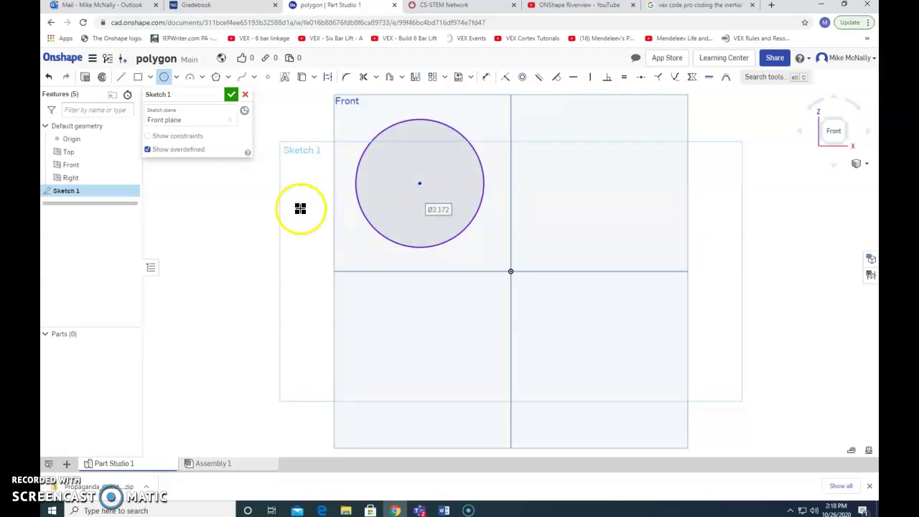
Extrude the sketched circle as a new solid with a blind depth of 0.5 in.
{"action": "key", "text": "Left"}
{"action": "key", "text": "Left"}
{"action": "key", "text": "Left"}
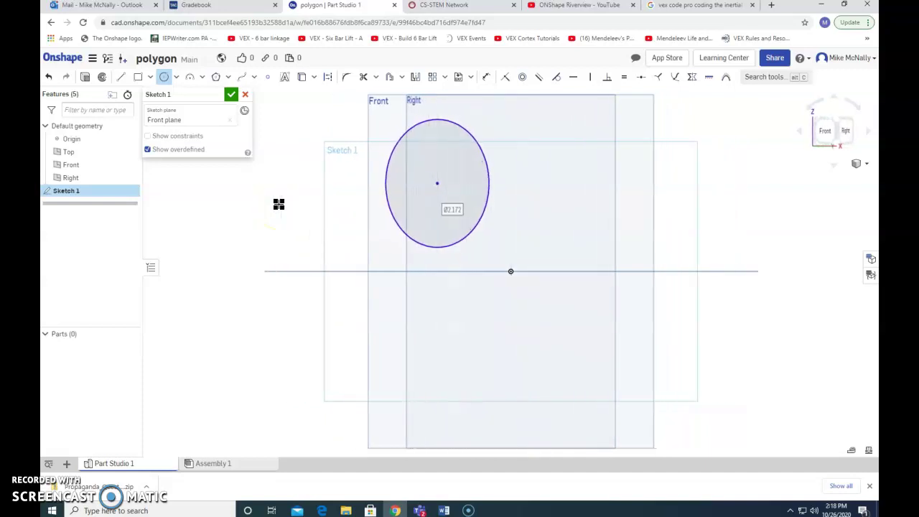
{"action": "key", "text": "Left"}
{"action": "key", "text": "Left"}
{"action": "key", "text": "Left"}
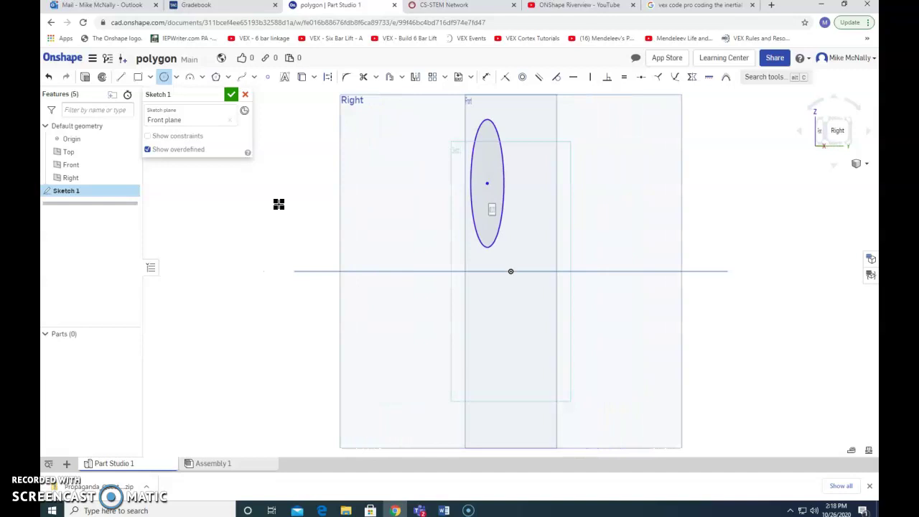
{"action": "left_click", "coordinate": [89, 82]}
{"action": "left_click", "coordinate": [84, 84]}
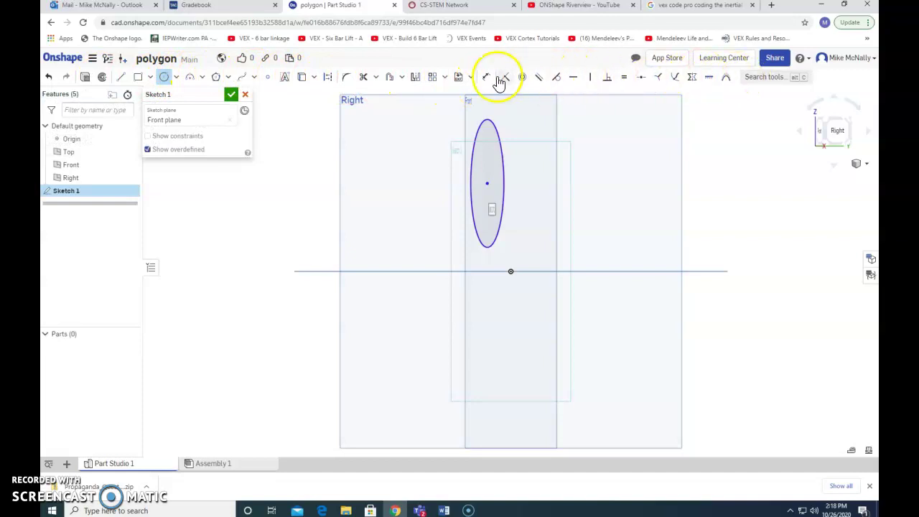
{"action": "left_click", "coordinate": [86, 78]}
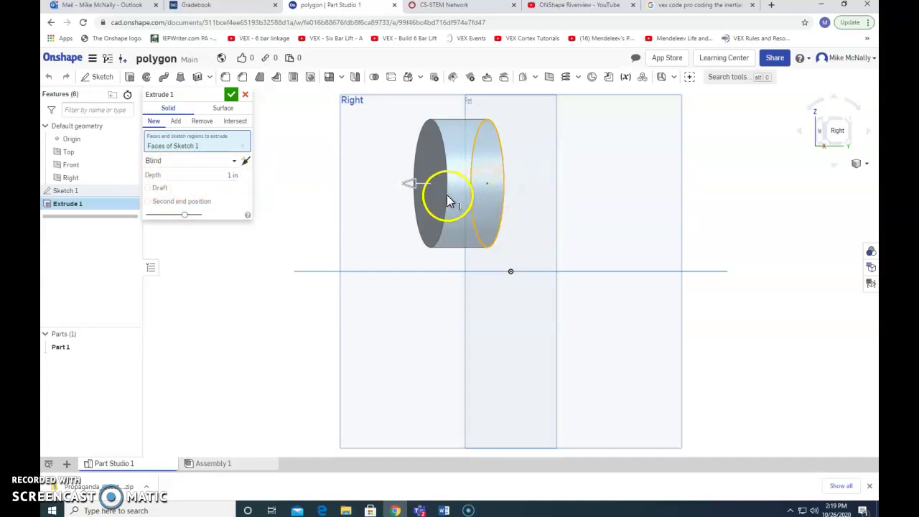
{"action": "left_click", "coordinate": [228, 174]}
{"action": "left_click", "coordinate": [238, 181]}
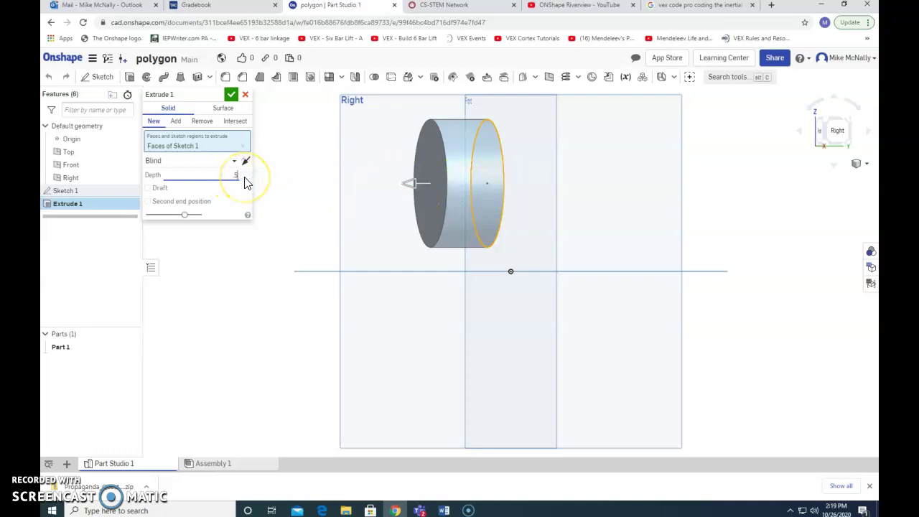
{"action": "key", "text": "Return"}
{"action": "key", "text": "Return"}
{"action": "left_click", "coordinate": [232, 95]}
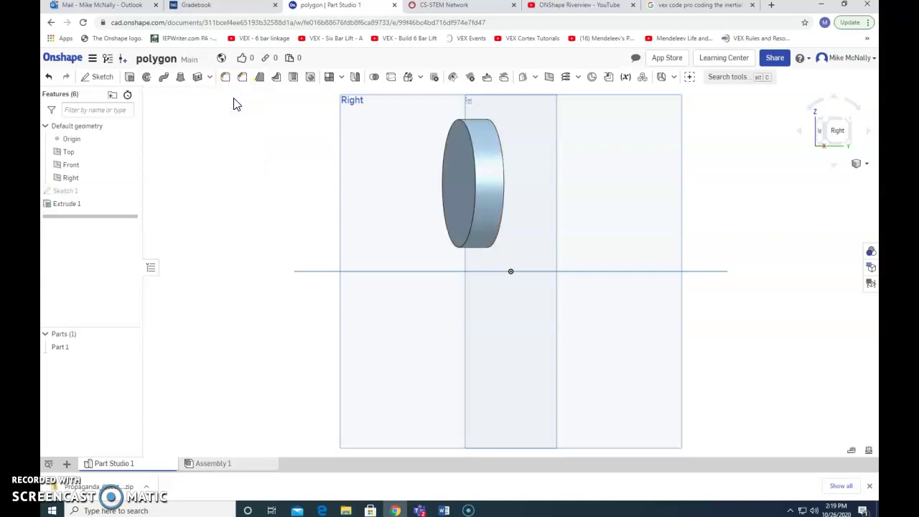
Start a new sketch on the front face of the extruded disc.
{"action": "key", "text": "Right"}
{"action": "key", "text": "Right"}
{"action": "key", "text": "Right"}
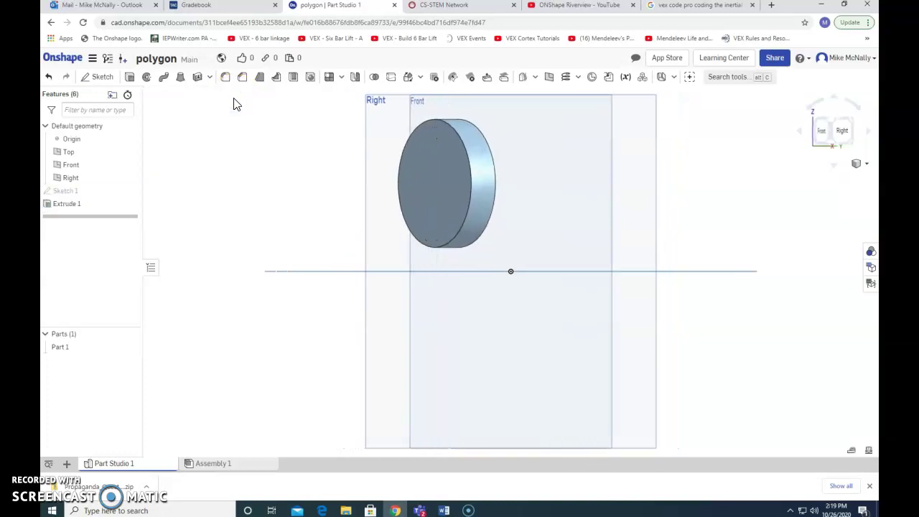
{"action": "key", "text": "Right"}
{"action": "key", "text": "Right"}
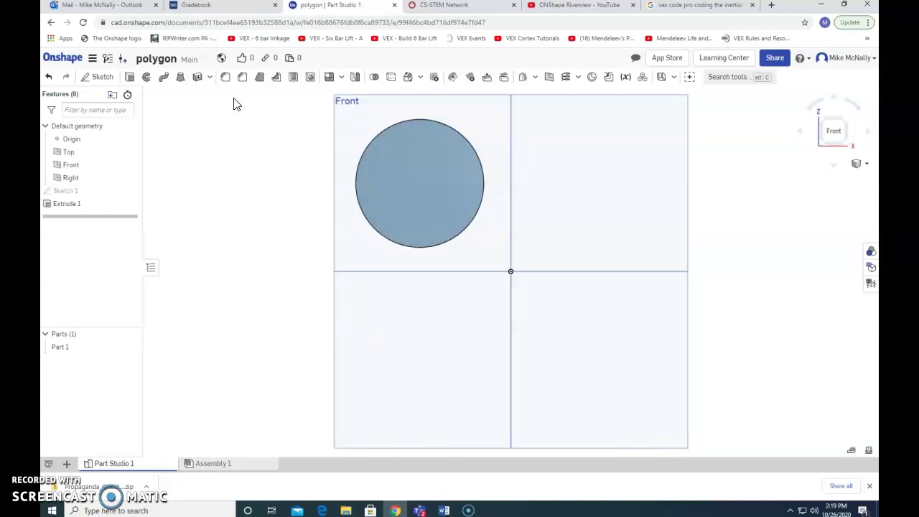
{"action": "left_click", "coordinate": [409, 221]}
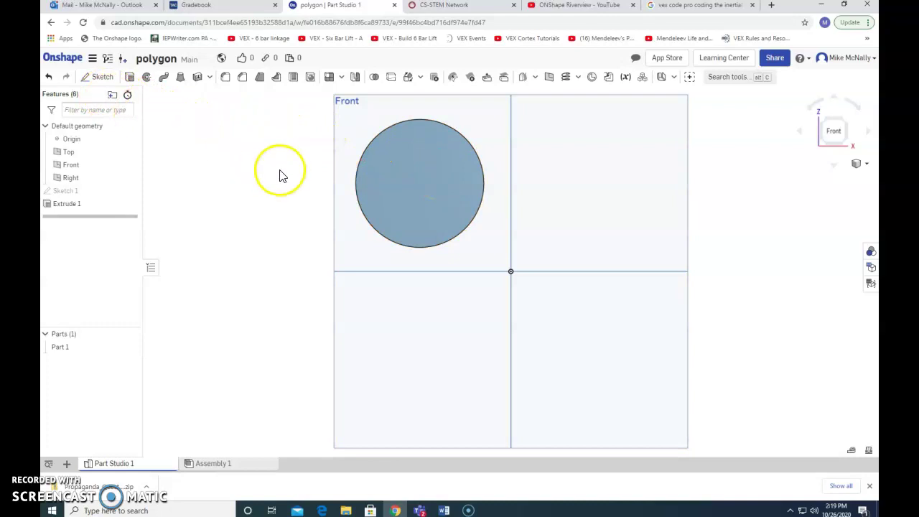
{"action": "left_click", "coordinate": [99, 79]}
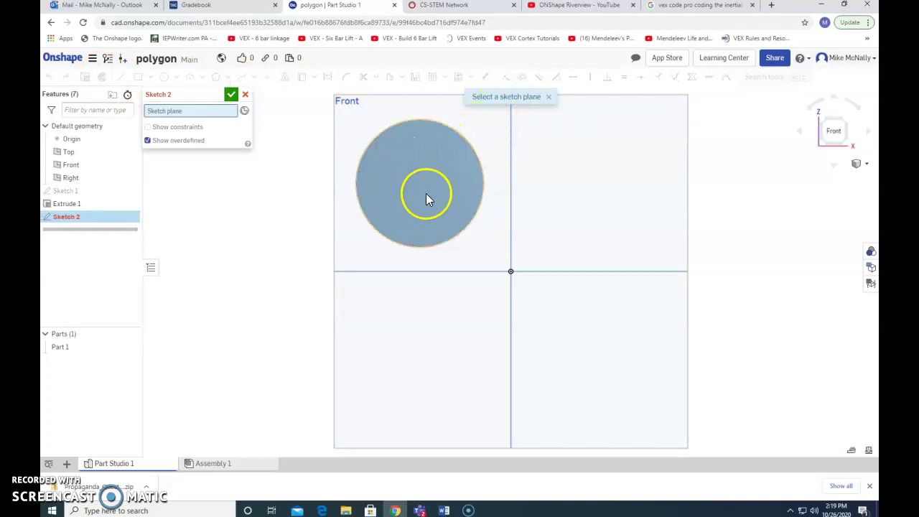
{"action": "left_click", "coordinate": [395, 166]}
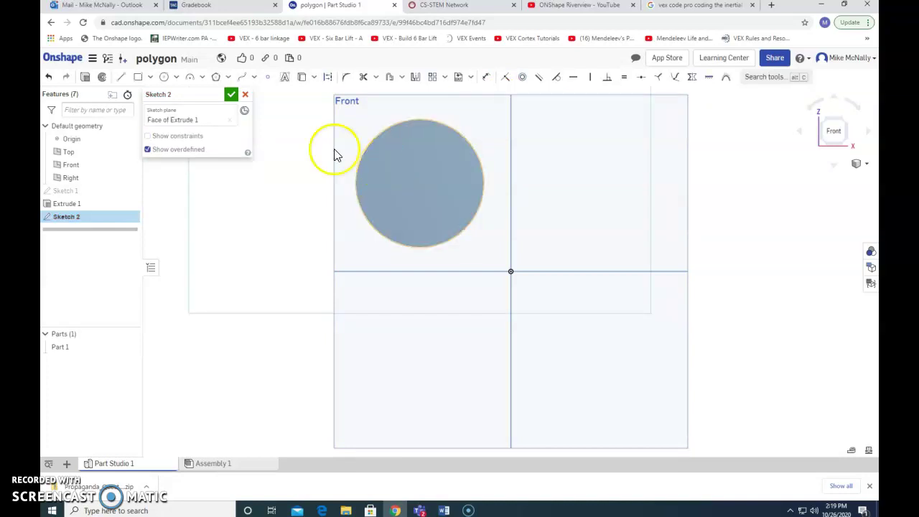
Sketch a flat horizontal ellipse about 0.53 in wide near the upper-left edge of the disc face.
{"action": "left_click", "coordinate": [164, 81]}
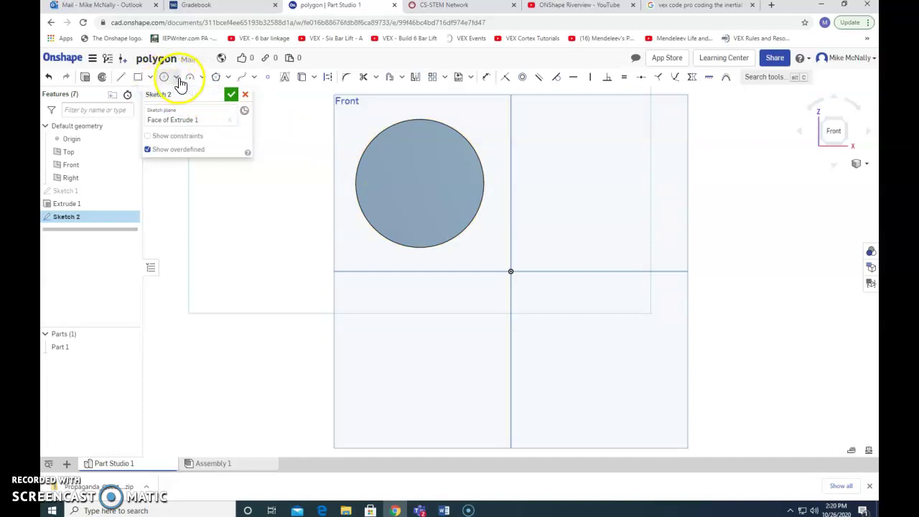
{"action": "left_click", "coordinate": [178, 80]}
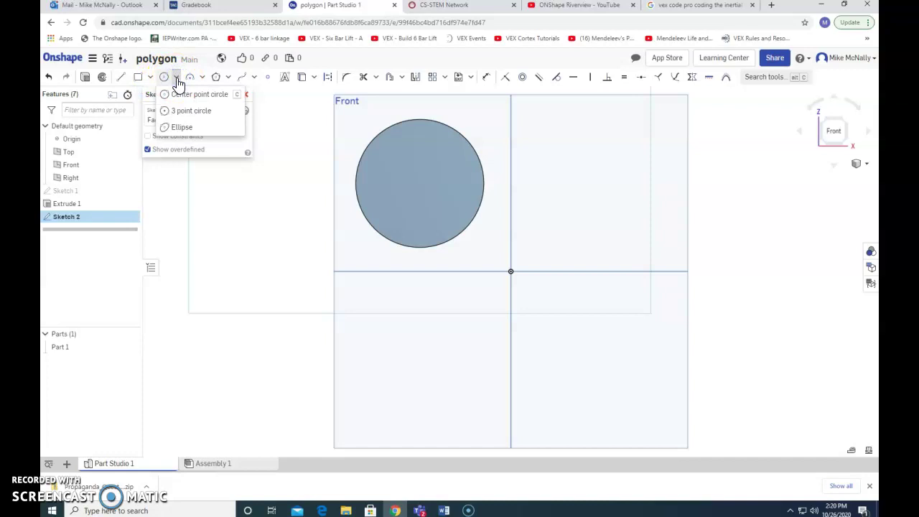
{"action": "left_click", "coordinate": [181, 129]}
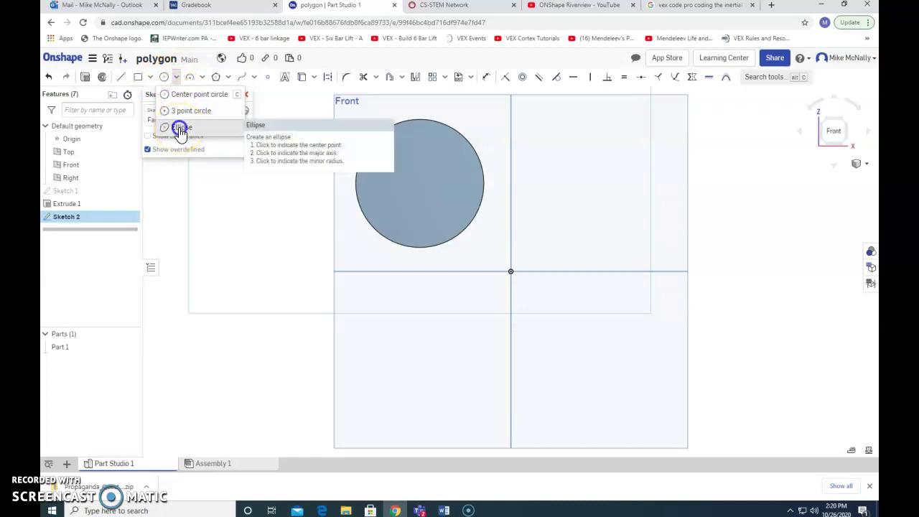
{"action": "left_click", "coordinate": [181, 129]}
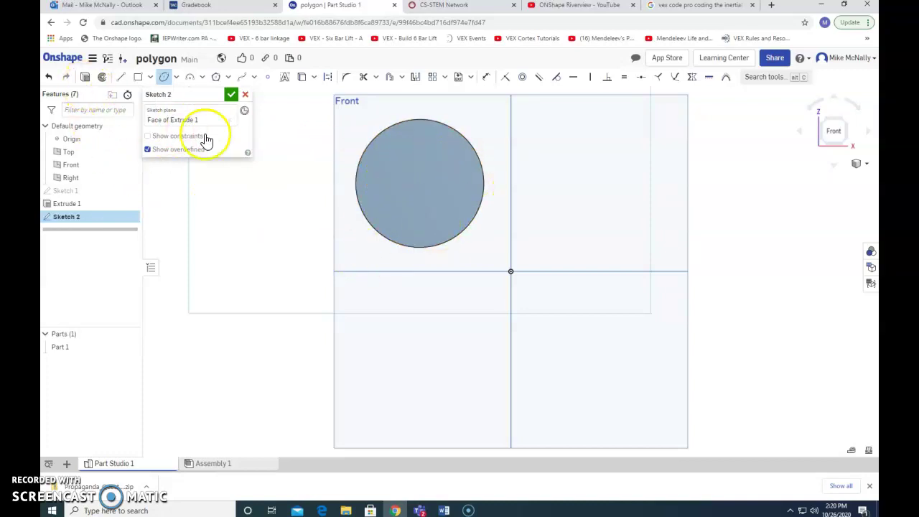
{"action": "left_click", "coordinate": [393, 155]}
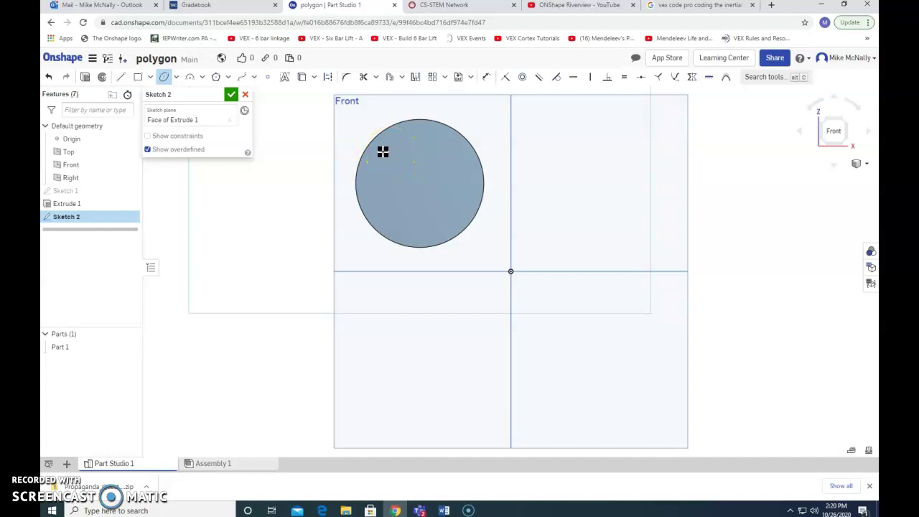
{"action": "left_click", "coordinate": [396, 153]}
{"action": "left_click", "coordinate": [397, 153]}
{"action": "left_click", "coordinate": [394, 146]}
{"action": "mouse_move", "coordinate": [387, 164]}
{"action": "left_mouse_down"}
{"action": "mouse_move", "coordinate": [387, 192]}
{"action": "mouse_move", "coordinate": [387, 140]}
{"action": "mouse_move", "coordinate": [383, 158]}
{"action": "left_mouse_up"}
{"action": "left_click_drag", "start_coordinate": [381, 157], "coordinate": [375, 192]}
{"action": "left_click", "coordinate": [232, 96]}
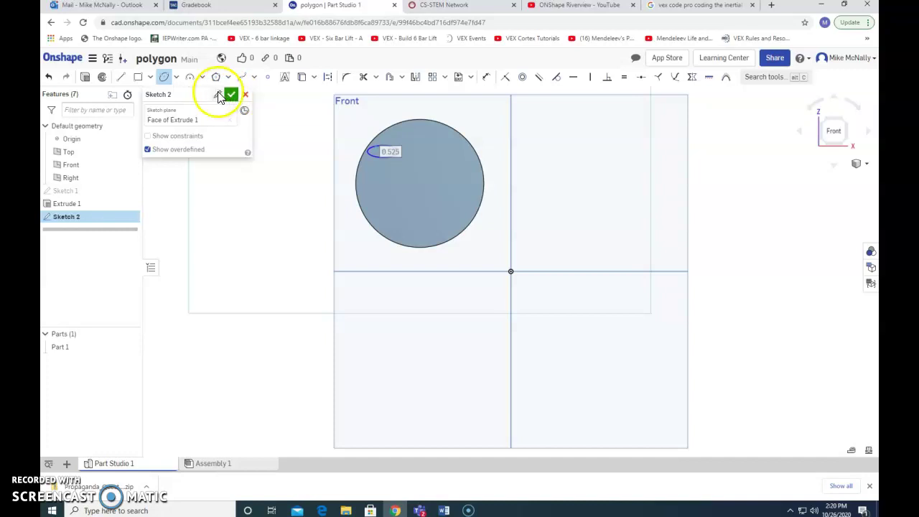
Extrude the ellipse 1 in outward from the disc face, adding it to Part 1.
{"action": "left_click", "coordinate": [85, 79]}
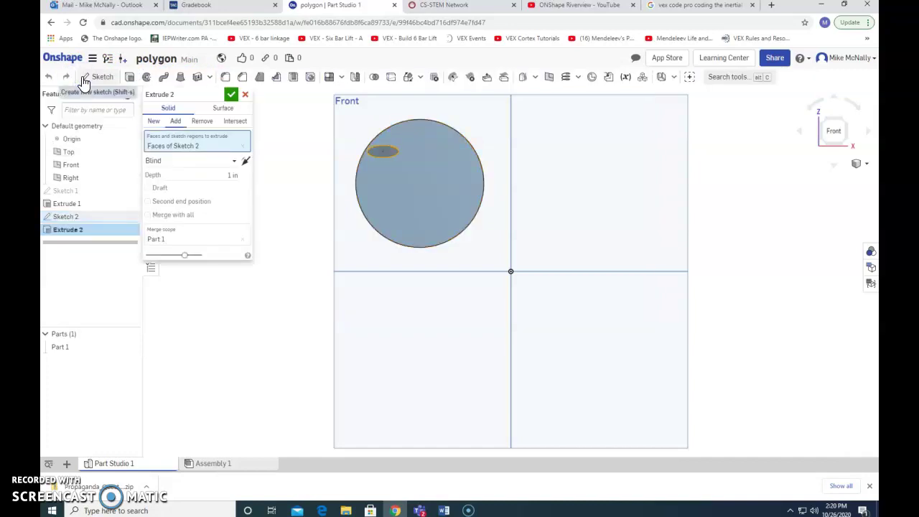
{"action": "left_click", "coordinate": [227, 176]}
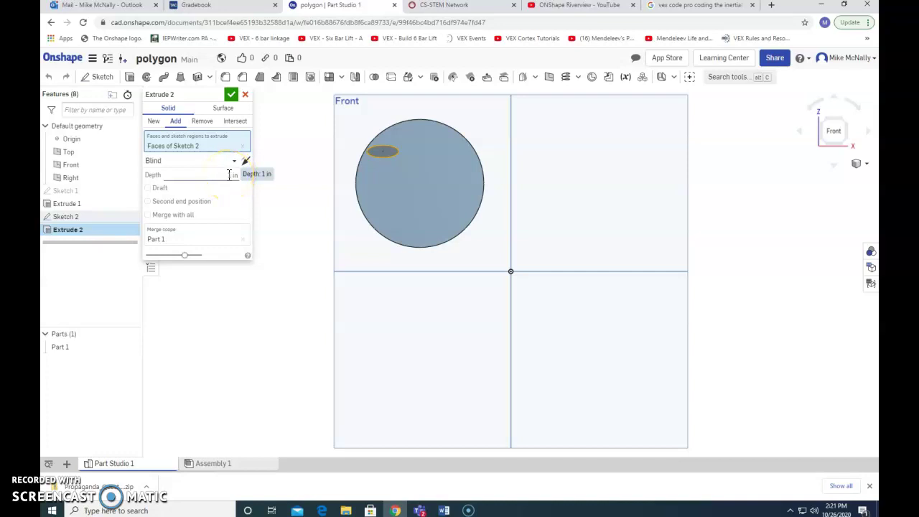
{"action": "left_click", "coordinate": [230, 96]}
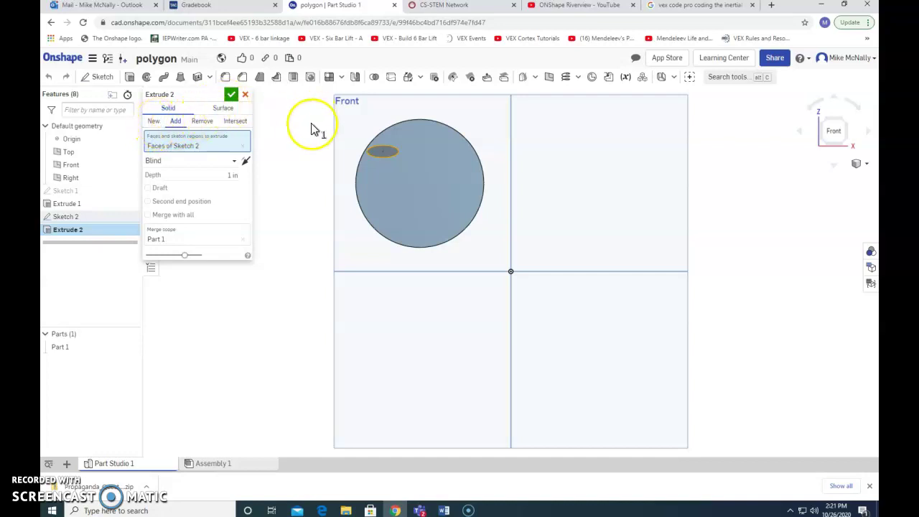
{"action": "key", "text": "Left"}
{"action": "key", "text": "Left"}
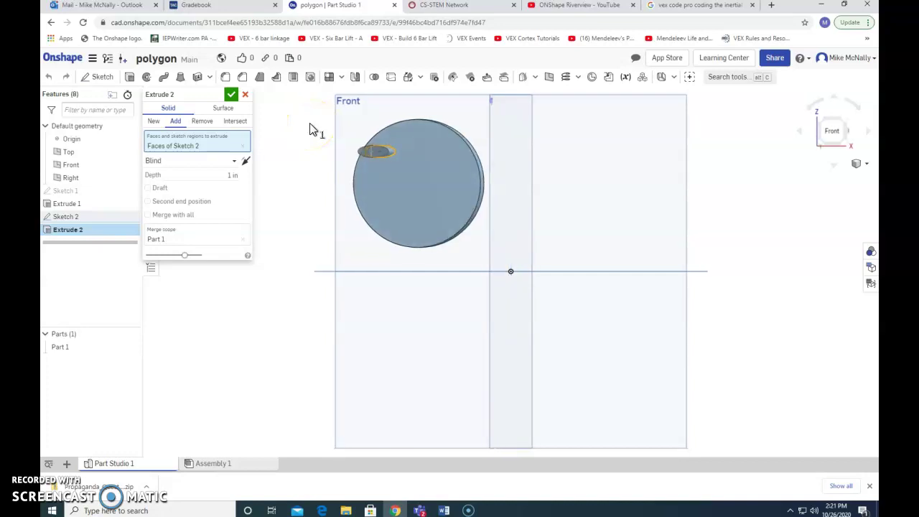
{"action": "key", "text": "Left"}
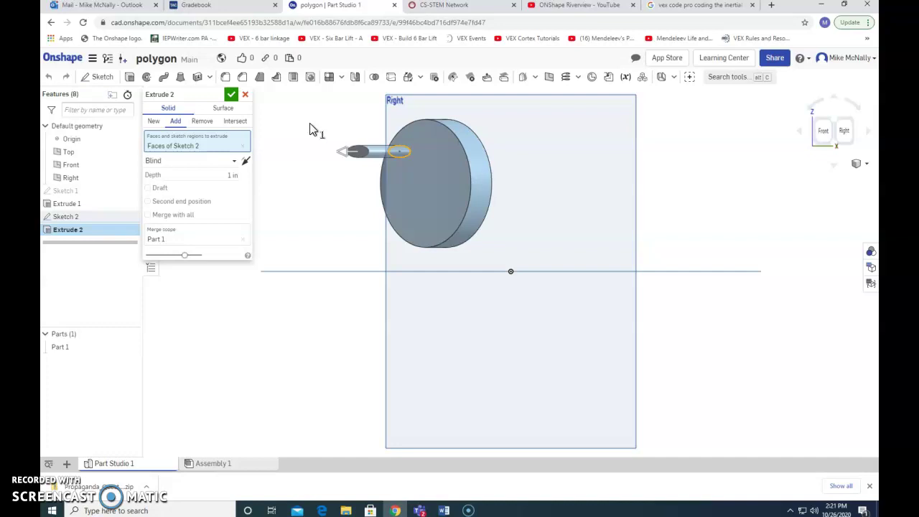
{"action": "left_click", "coordinate": [231, 96]}
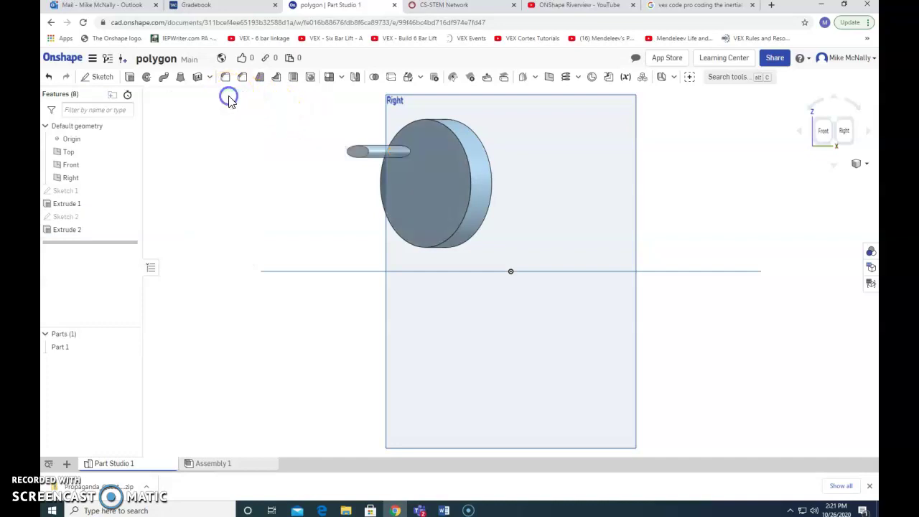
Start another sketch on the disc's front face, beside the extruded ellipse.
{"action": "key", "text": "Right"}
{"action": "key", "text": "Right"}
{"action": "key", "text": "Right"}
{"action": "key", "text": "Right"}
{"action": "key", "text": "Right"}
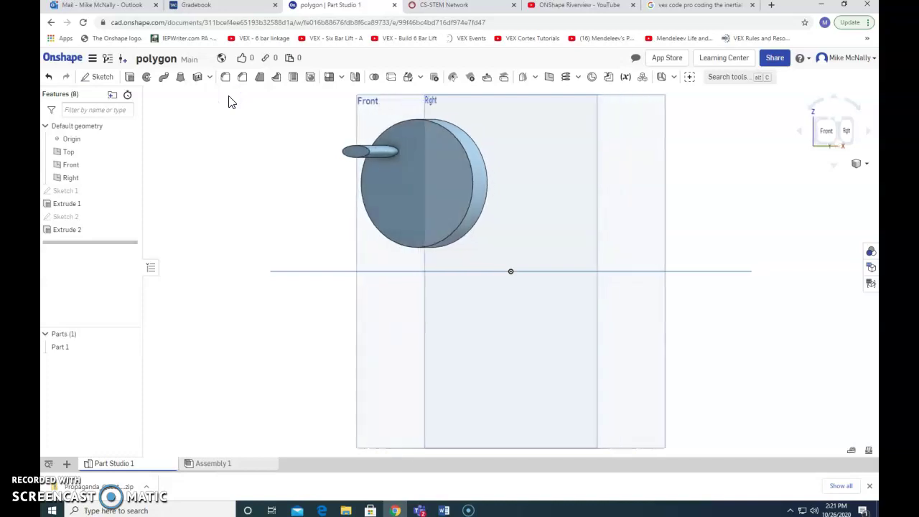
{"action": "key", "text": "Right"}
{"action": "key", "text": "Left"}
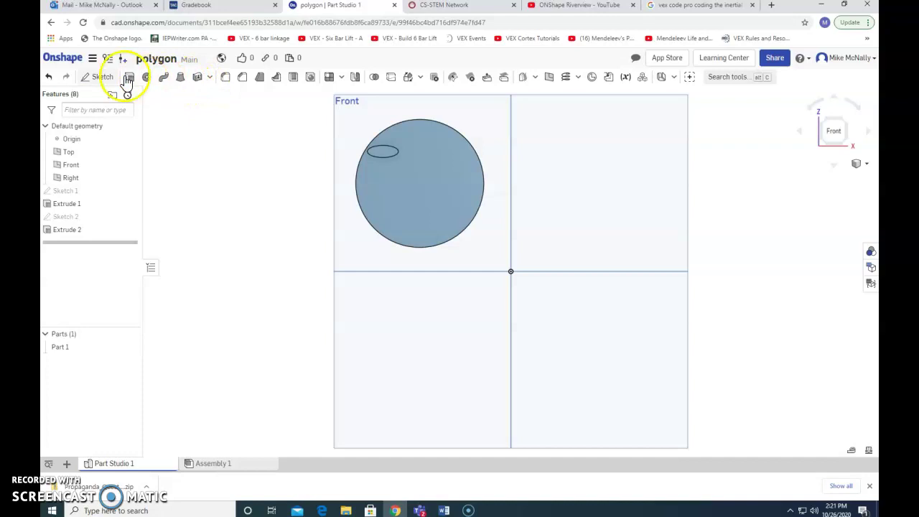
{"action": "left_click", "coordinate": [98, 77]}
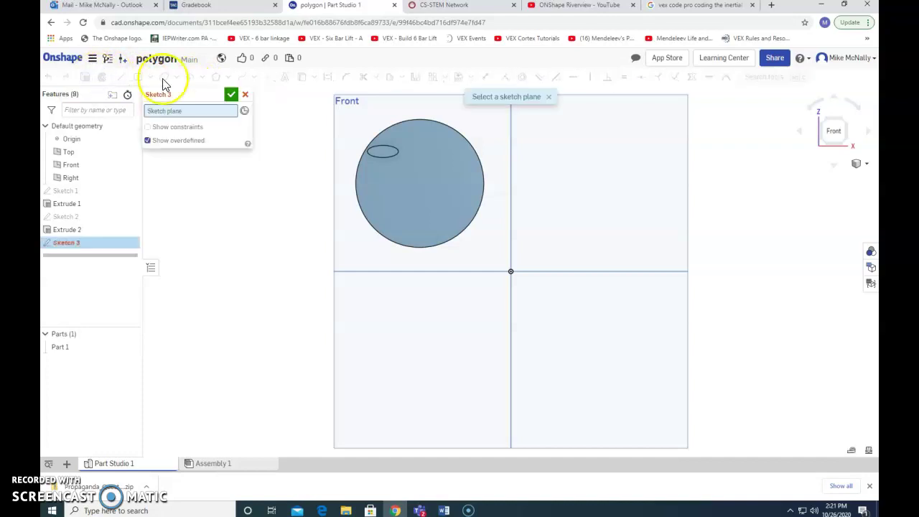
{"action": "left_click", "coordinate": [446, 172]}
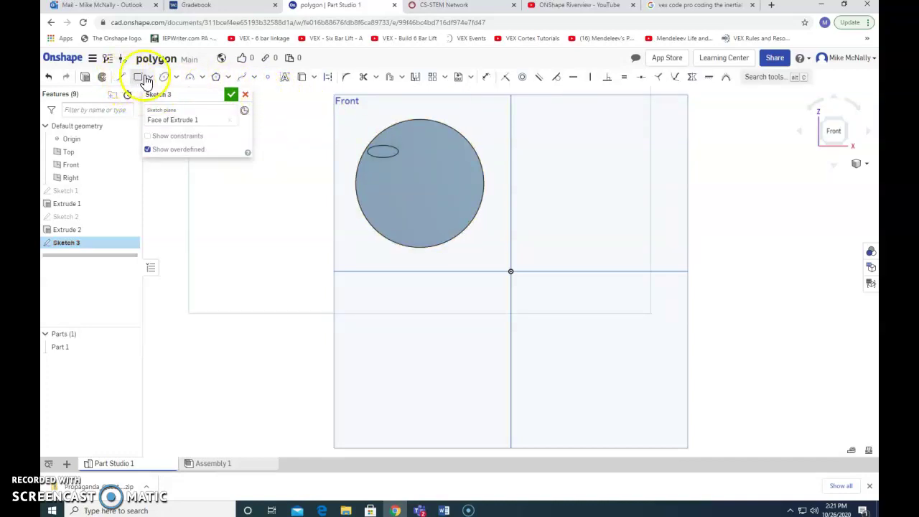
Sketch an upright ellipse about 0.49 in wide near the upper-right part of the disc face, beside the extruded ellipse.
{"action": "left_click", "coordinate": [176, 78]}
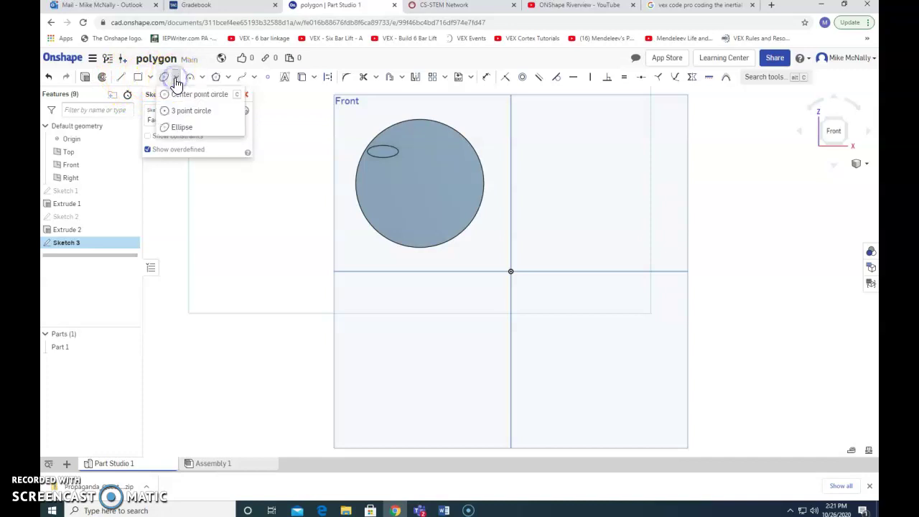
{"action": "left_click", "coordinate": [175, 129]}
{"action": "left_click", "coordinate": [445, 153]}
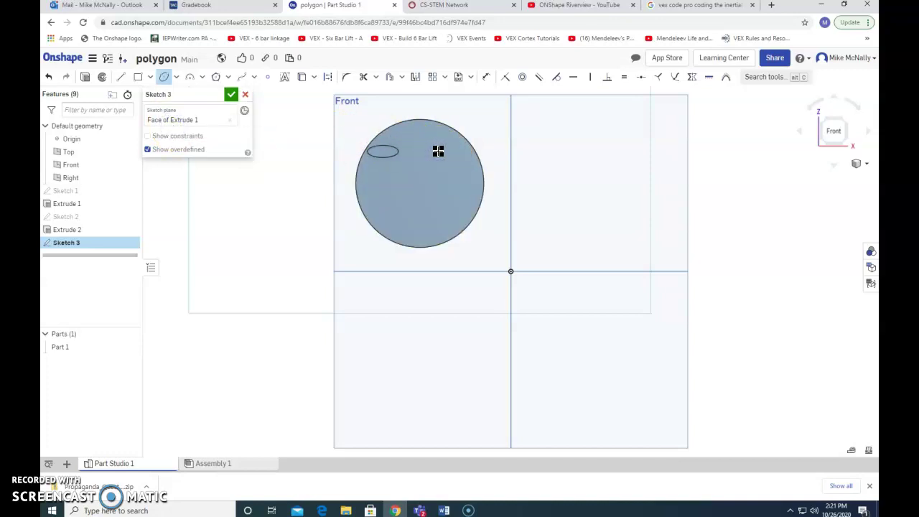
{"action": "left_click", "coordinate": [449, 151]}
{"action": "left_click", "coordinate": [448, 162]}
{"action": "left_click", "coordinate": [441, 173]}
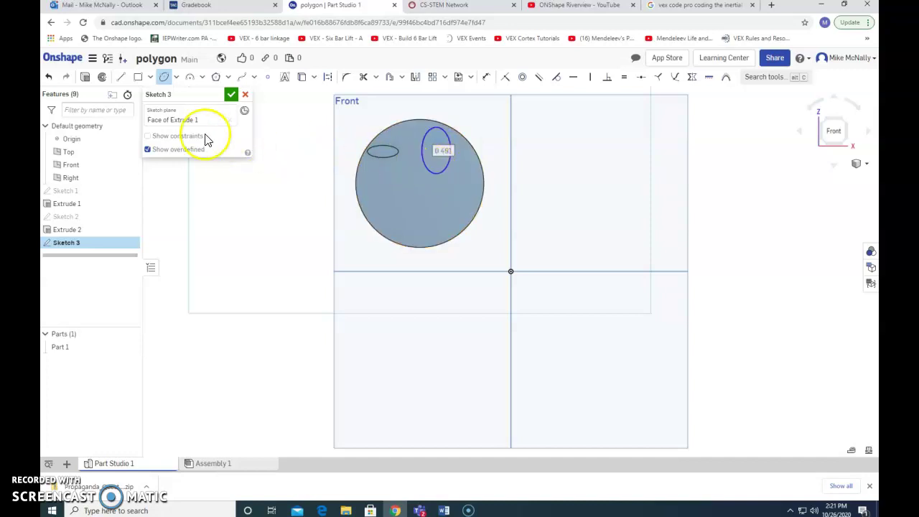
Extrude the upright ellipse as a blind Remove cut 0.25 in deep into the disc.
{"action": "left_click", "coordinate": [85, 77]}
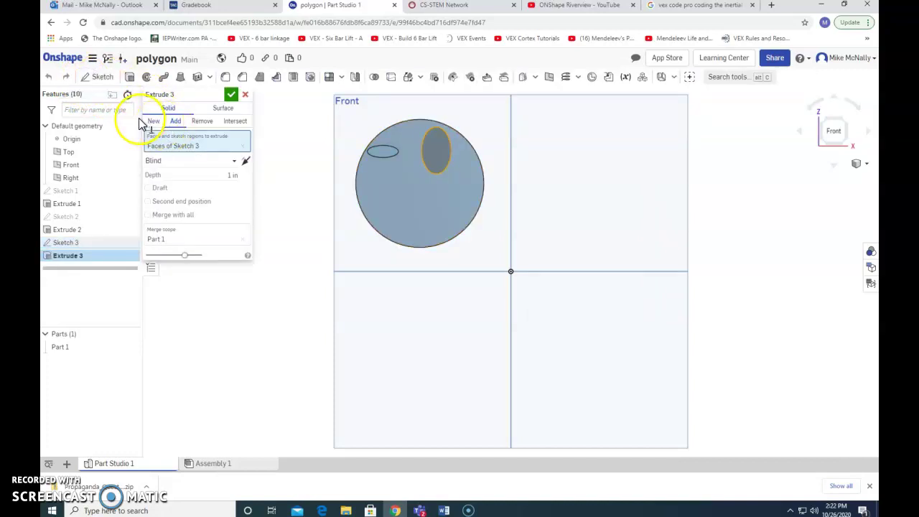
{"action": "key", "text": "Left"}
{"action": "key", "text": "Left"}
{"action": "key", "text": "Left"}
{"action": "key", "text": "Left"}
{"action": "key", "text": "Left"}
{"action": "key", "text": "Left"}
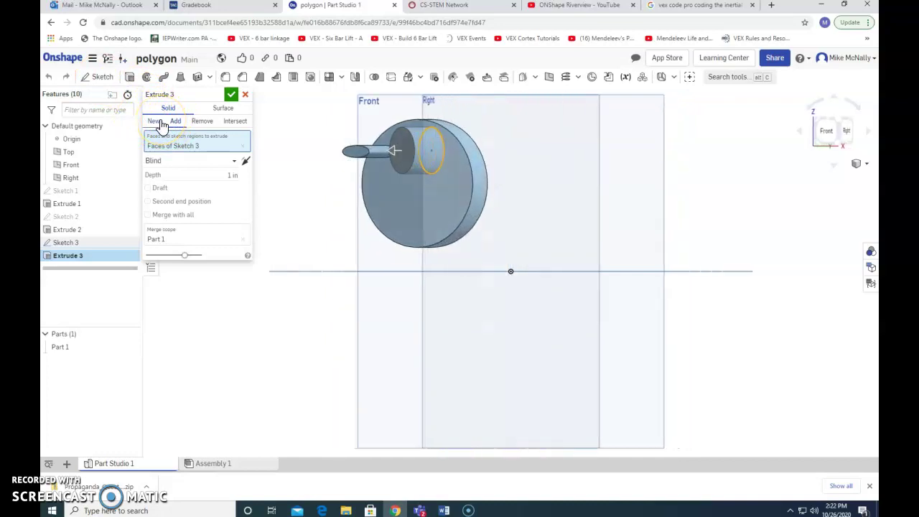
{"action": "left_click", "coordinate": [202, 122]}
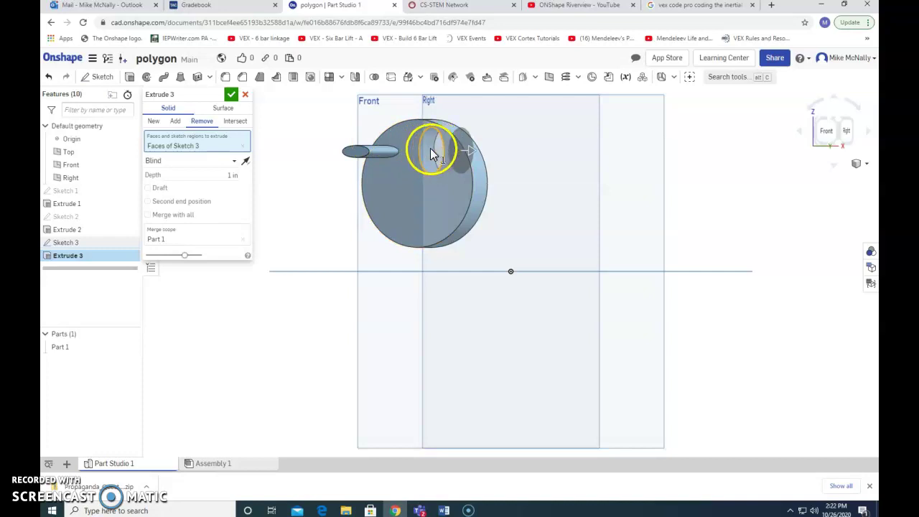
{"action": "double_click", "coordinate": [226, 175]}
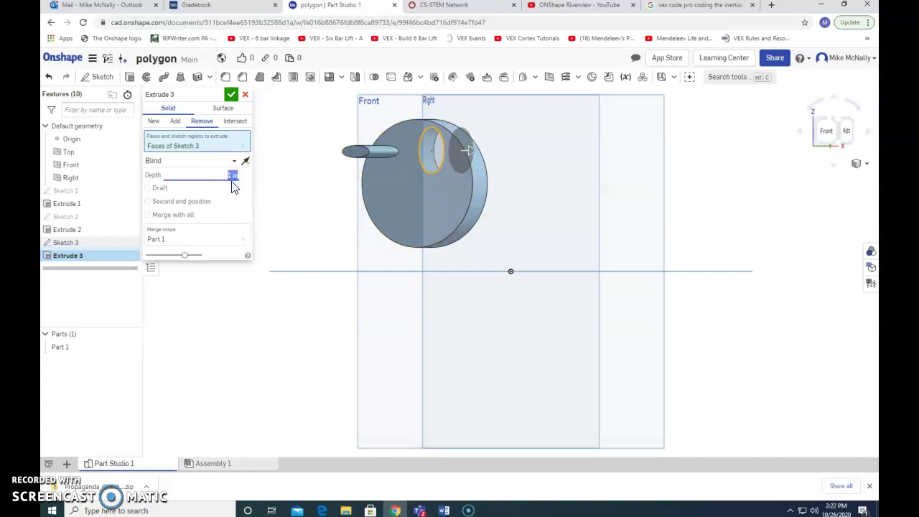
{"action": "key", "text": "BackSpace"}
{"action": "key", "text": "Return"}
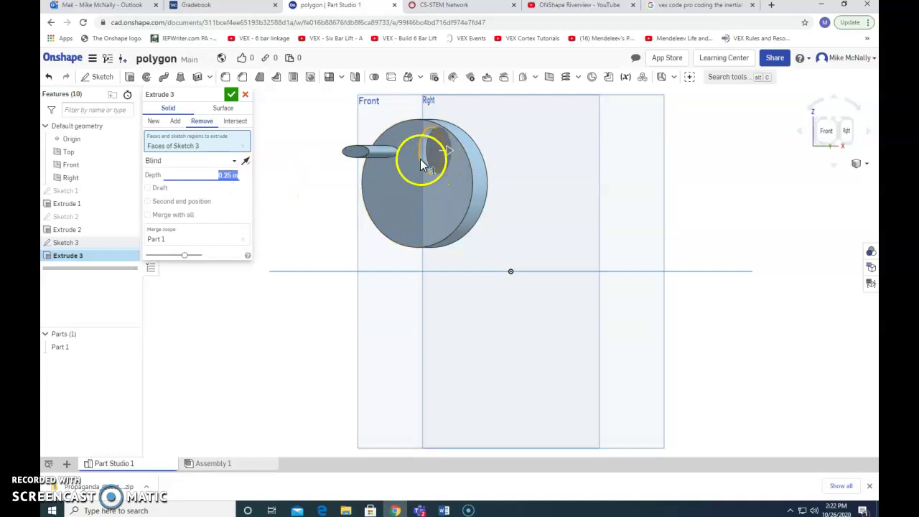
{"action": "left_click", "coordinate": [230, 94]}
Start a new sketch on the disc's front face, viewed from the front.
{"action": "key", "text": "Right"}
{"action": "key", "text": "Right"}
{"action": "key", "text": "Right"}
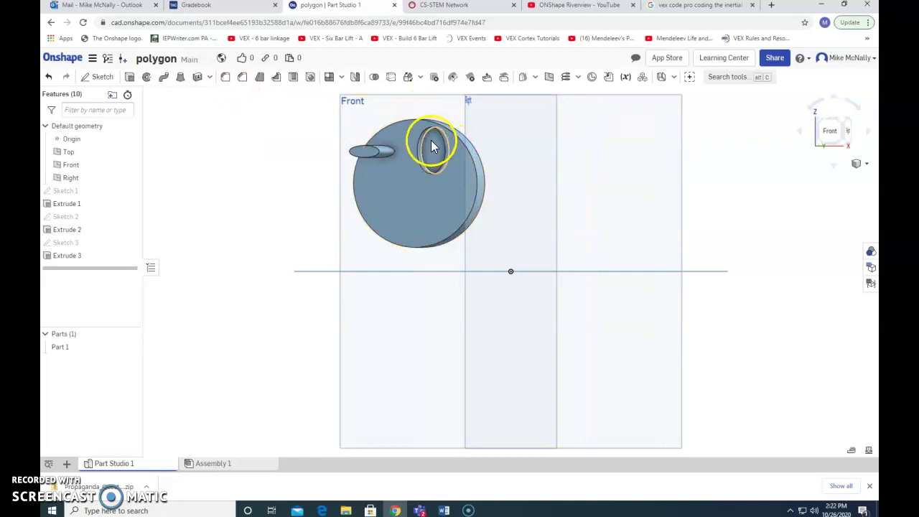
{"action": "key", "text": "Right"}
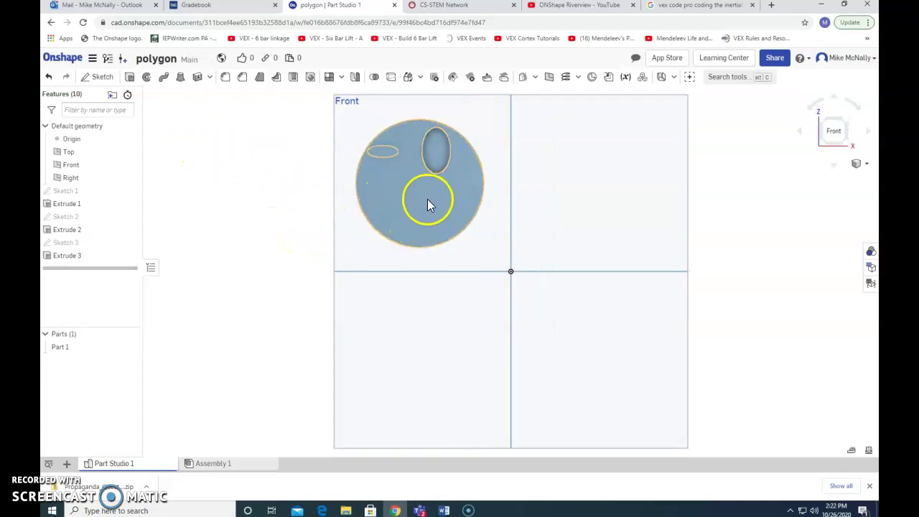
{"action": "left_click", "coordinate": [95, 78]}
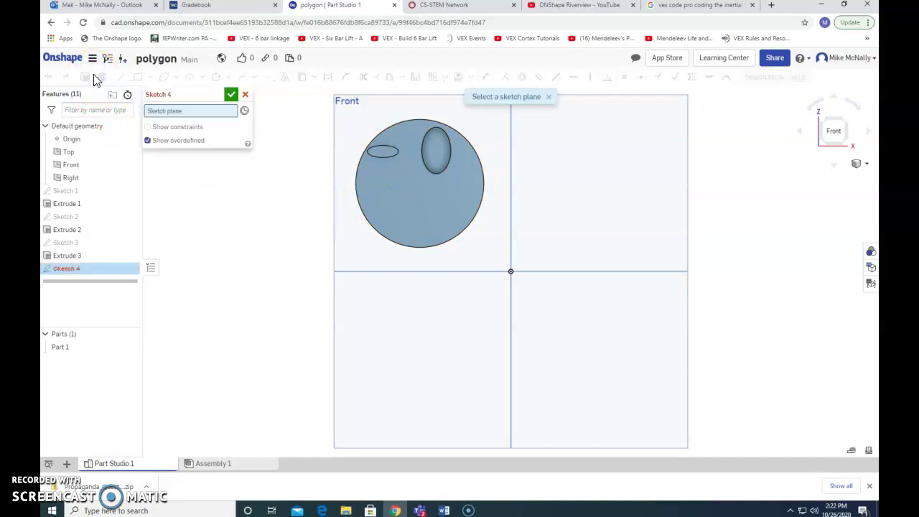
{"action": "left_click", "coordinate": [417, 190]}
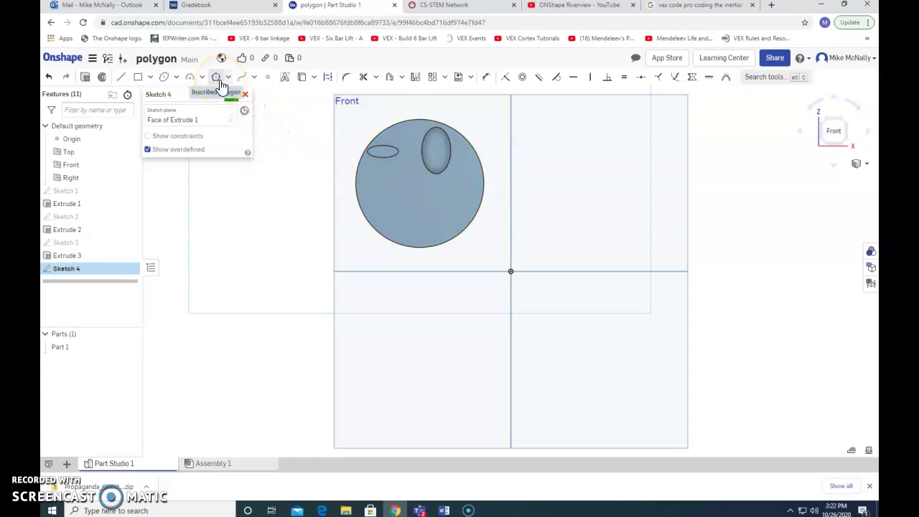
Sketch a three-sided inscribed polygon at the centre of the disc face as a nose.
{"action": "left_click", "coordinate": [221, 86]}
{"action": "left_click", "coordinate": [229, 78]}
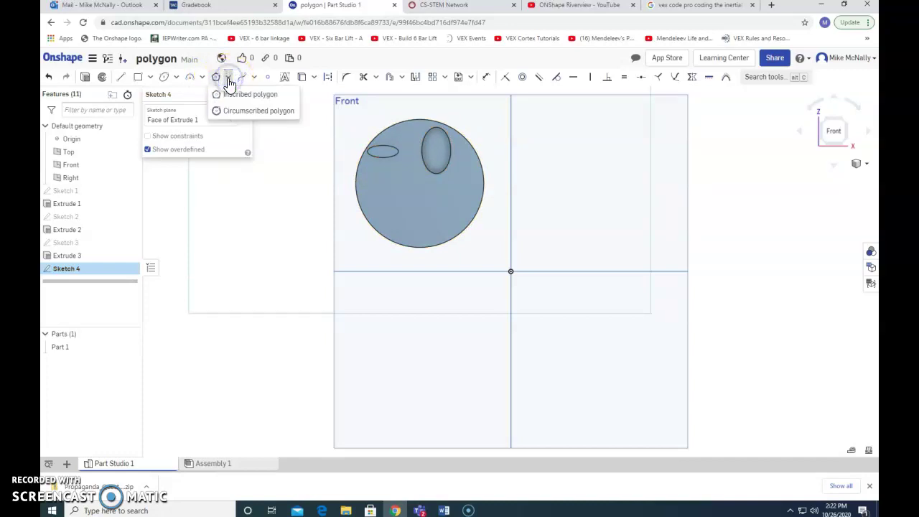
{"action": "left_click", "coordinate": [231, 94]}
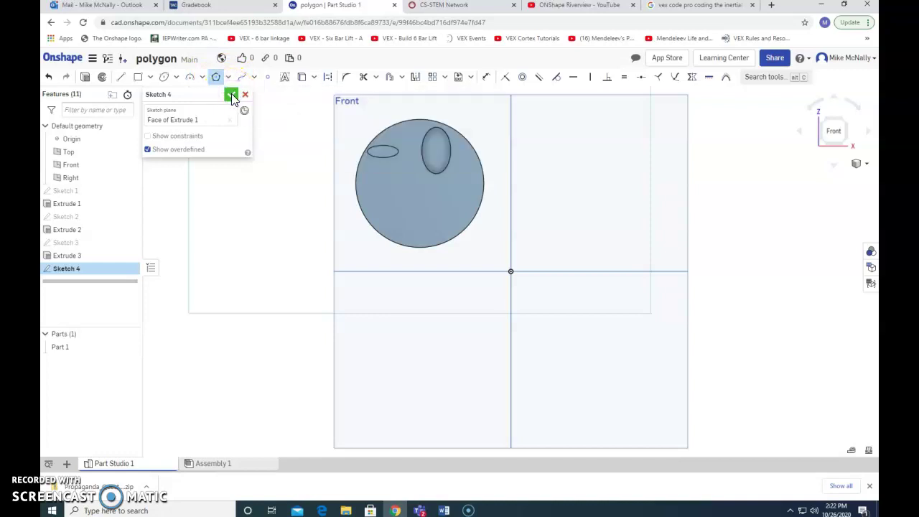
{"action": "left_click", "coordinate": [418, 185]}
{"action": "left_click", "coordinate": [424, 197]}
{"action": "left_click", "coordinate": [423, 188]}
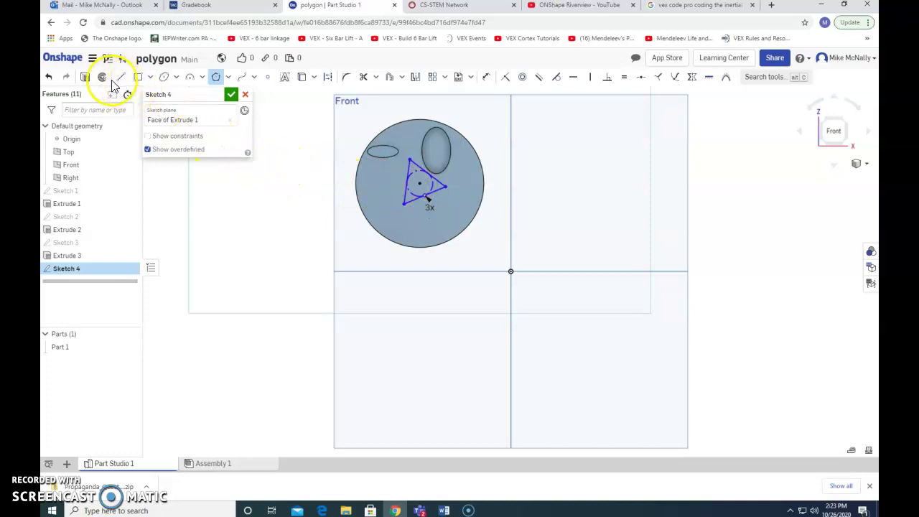
Extrude the triangle 0.5 in outward from the disc face, adding it to Part 1.
{"action": "left_click", "coordinate": [85, 77]}
{"action": "left_click", "coordinate": [155, 144]}
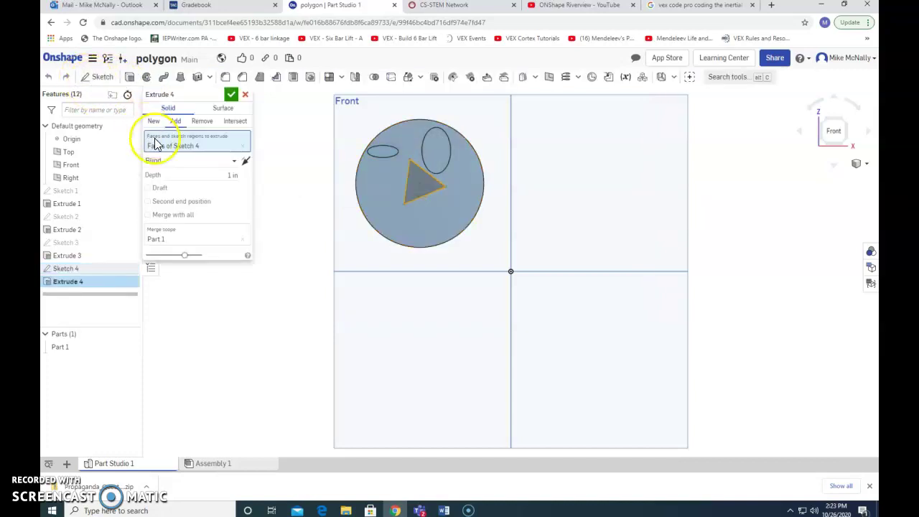
{"action": "left_click", "coordinate": [226, 176]}
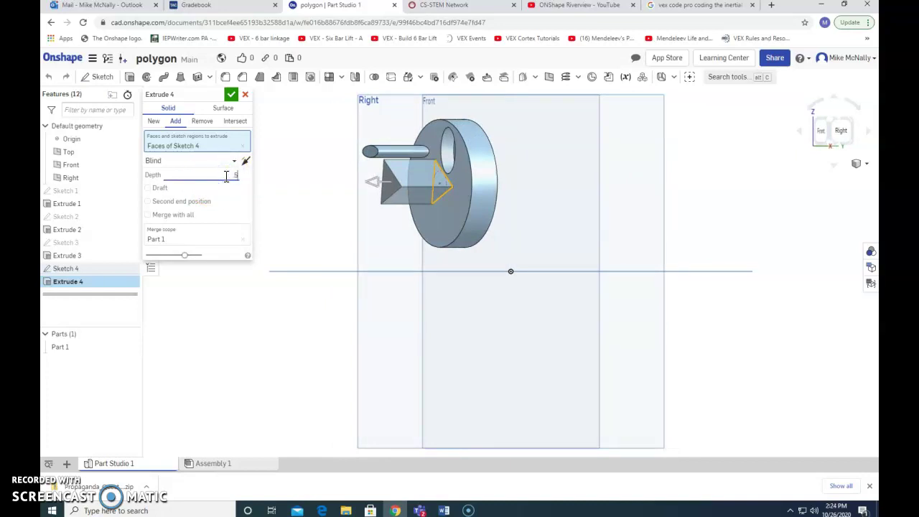
{"action": "type", "text": ".5"}
{"action": "key", "text": "Return"}
{"action": "left_click", "coordinate": [231, 95]}
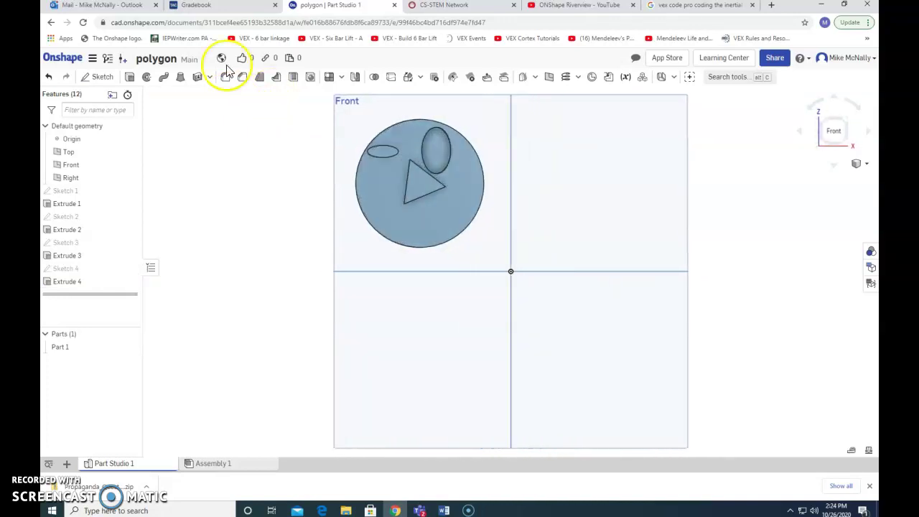
Sketch a wavy open spline across the lower part of the disc face, below the triangle, in a new sketch.
{"action": "left_click", "coordinate": [106, 77]}
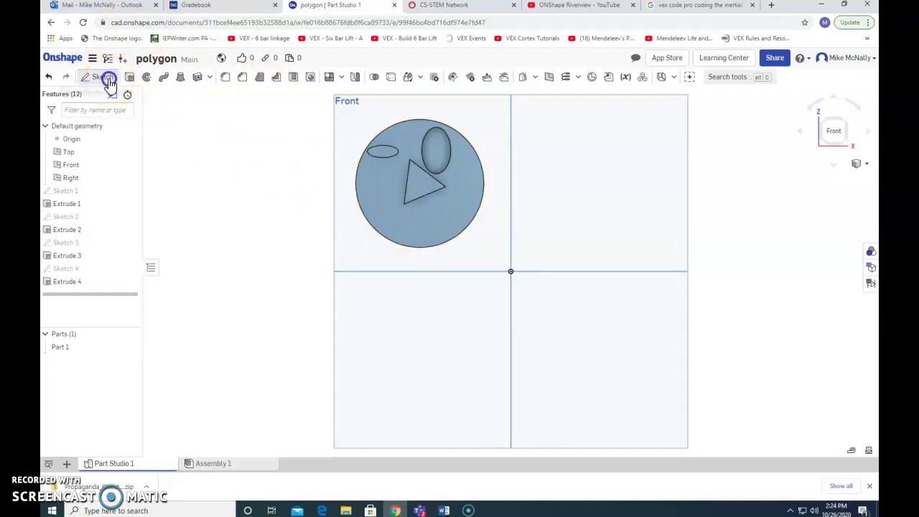
{"action": "left_click", "coordinate": [415, 227]}
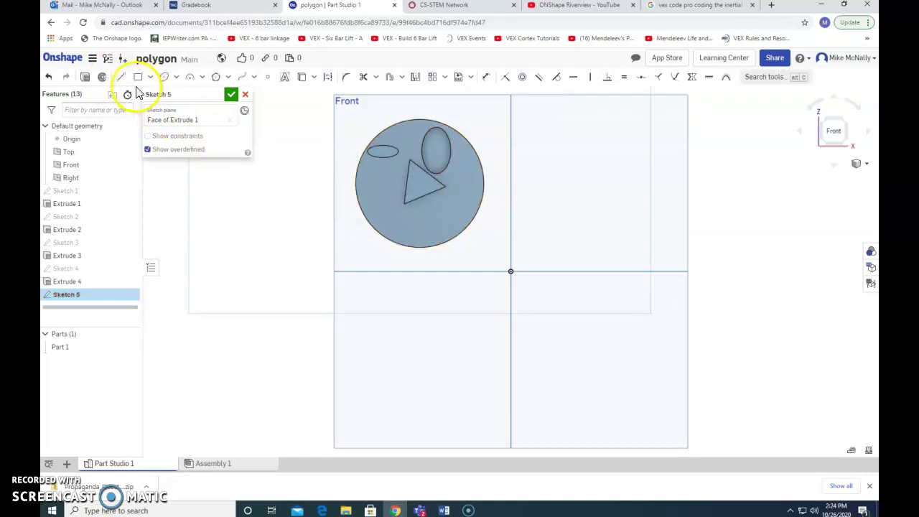
{"action": "left_click", "coordinate": [254, 76]}
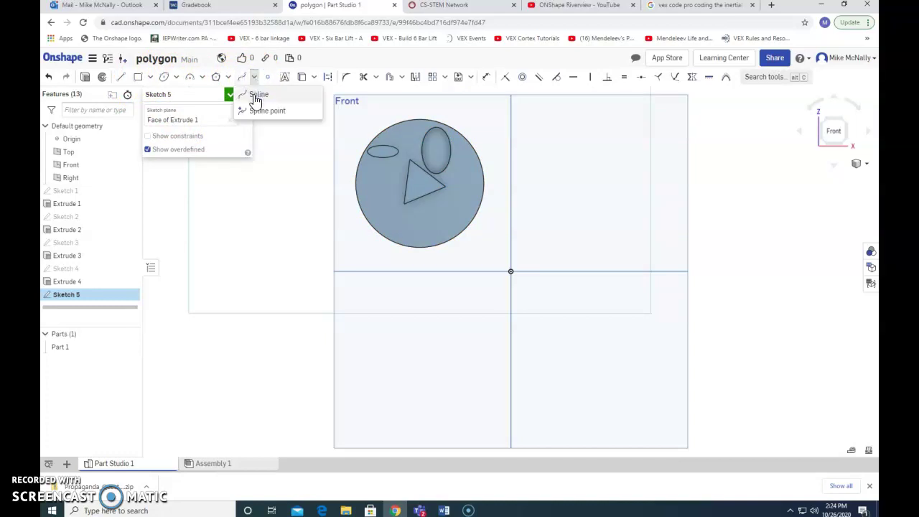
{"action": "left_click", "coordinate": [256, 97]}
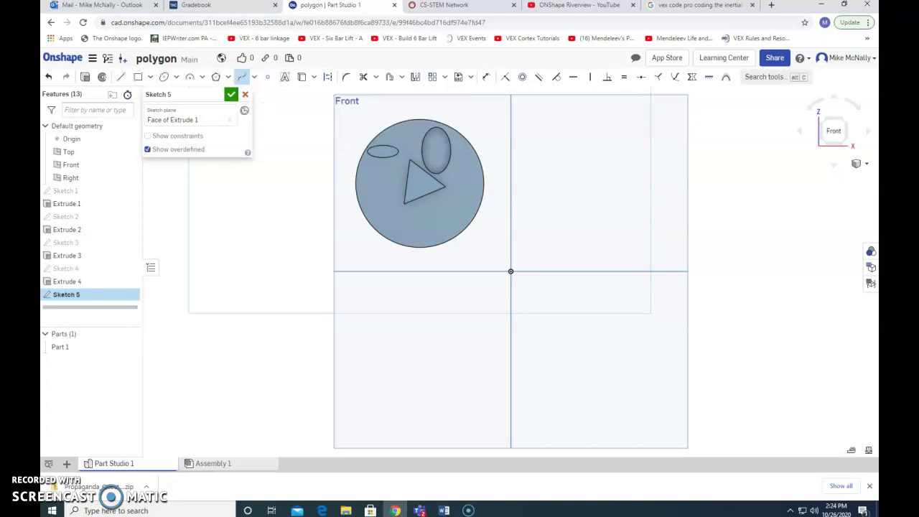
{"action": "left_click", "coordinate": [379, 221]}
{"action": "left_click", "coordinate": [395, 209]}
{"action": "double_click", "coordinate": [462, 208]}
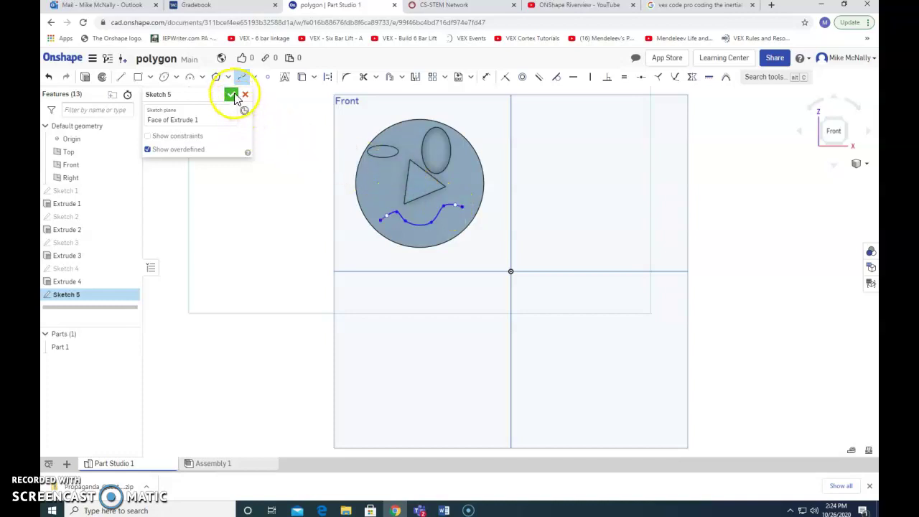
{"action": "left_click", "coordinate": [234, 96]}
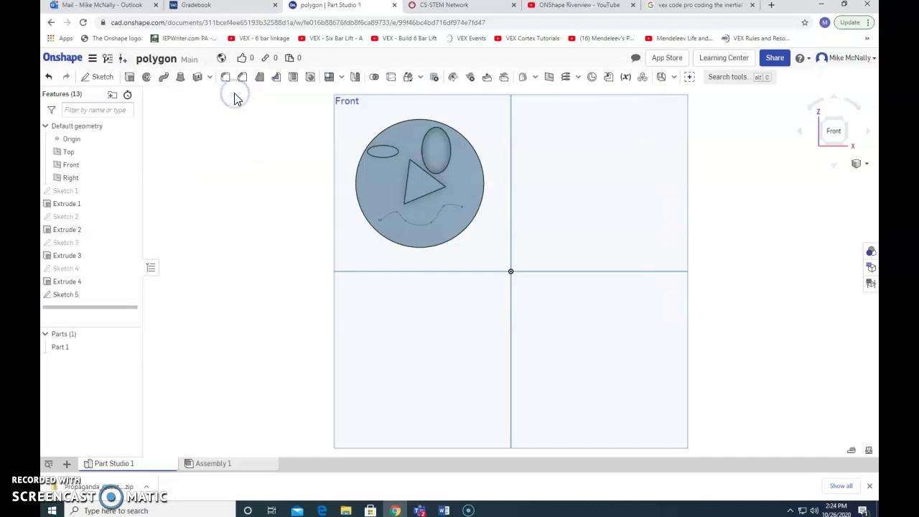
In another sketch on the disc face, draw four connected lines below the spline, joining its right end to its left end.
{"action": "left_click", "coordinate": [100, 84]}
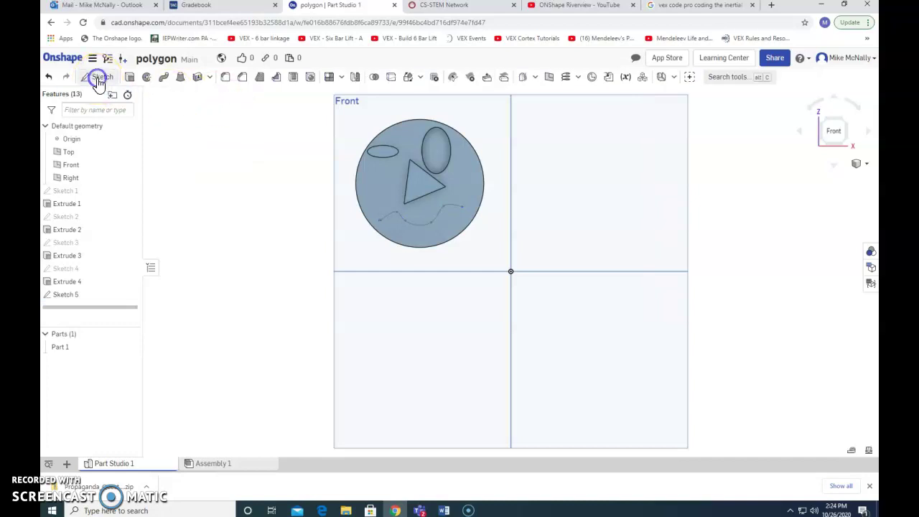
{"action": "left_click", "coordinate": [401, 234]}
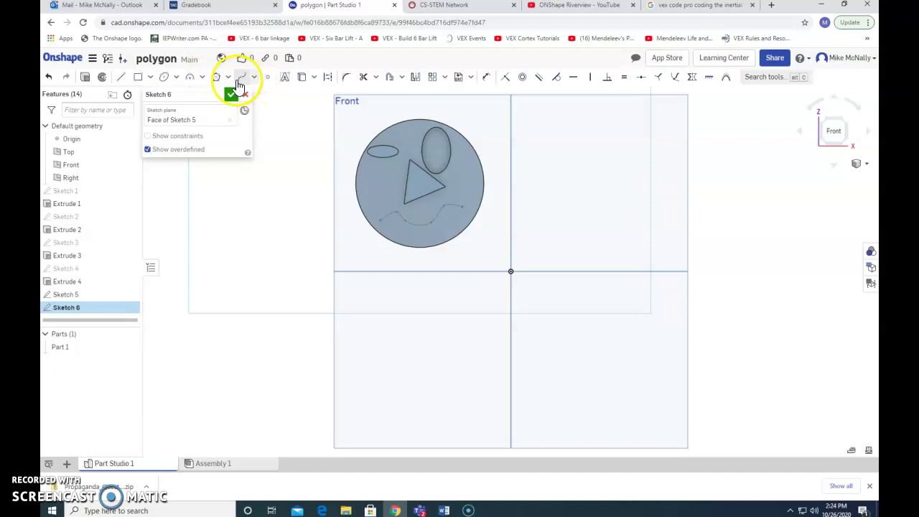
{"action": "left_click", "coordinate": [121, 77]}
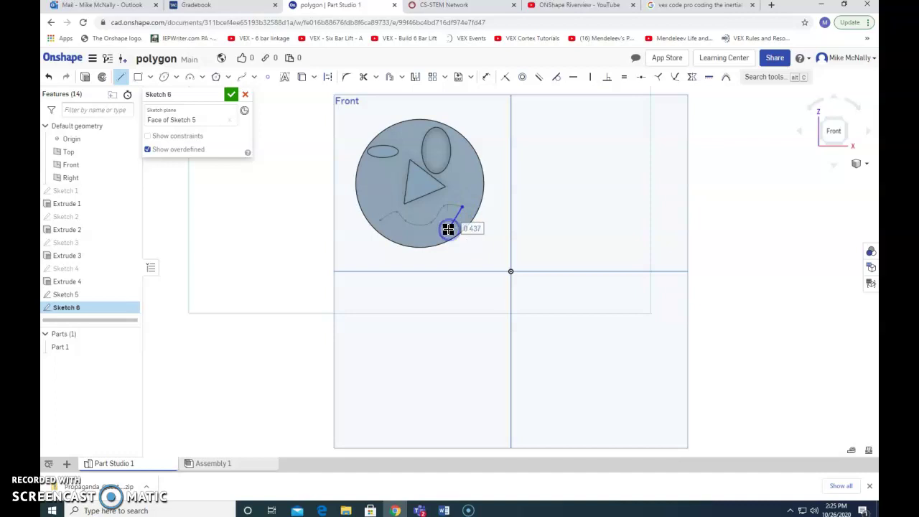
{"action": "left_click", "coordinate": [420, 232]}
{"action": "left_click", "coordinate": [410, 239]}
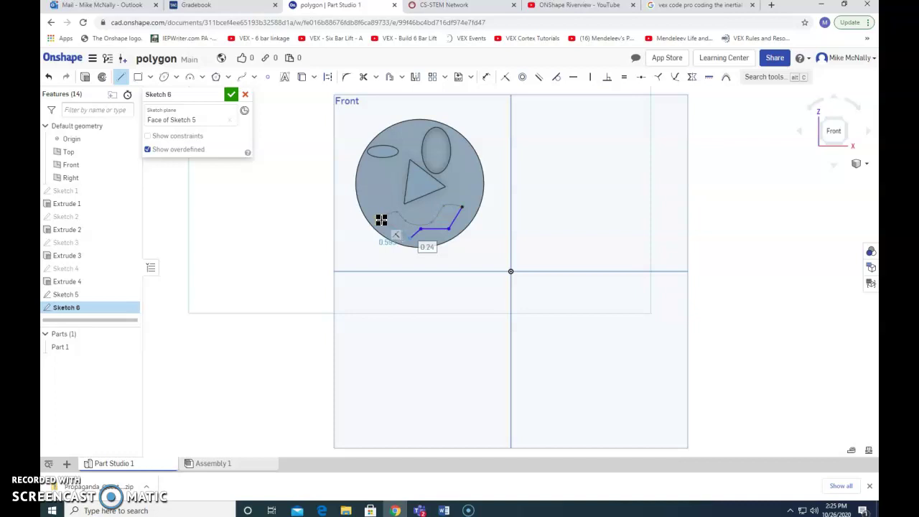
{"action": "left_click", "coordinate": [382, 220]}
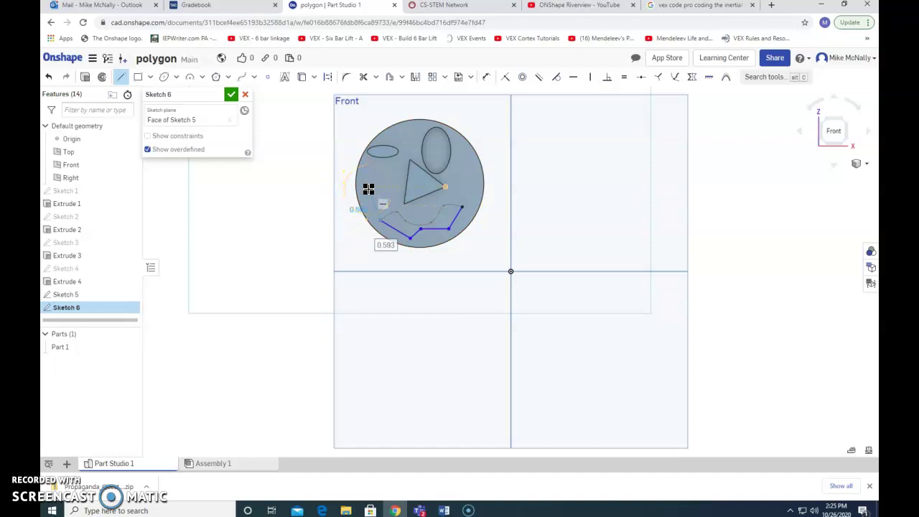
{"action": "key", "text": "Escape"}
{"action": "left_click", "coordinate": [400, 225]}
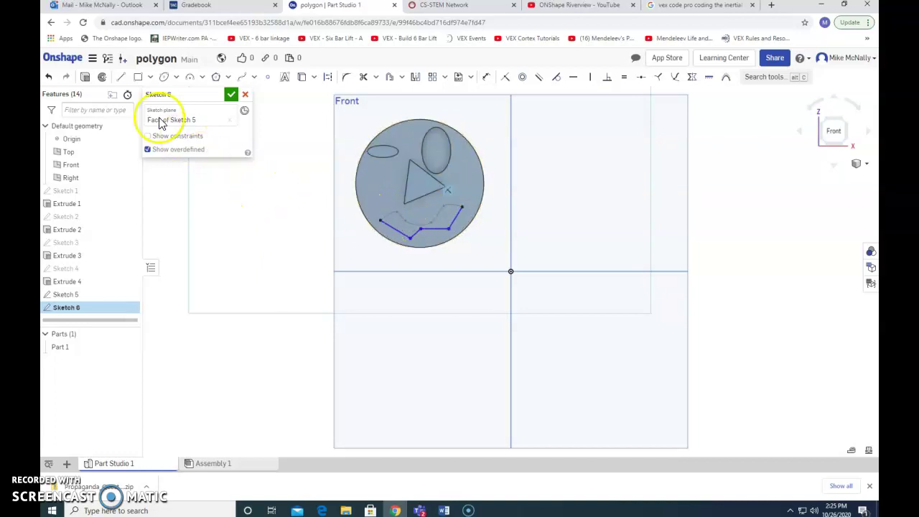
Try to cut the line-and-spline mouth shape into the disc with a blind Remove extrude 1 in deep.
{"action": "left_click", "coordinate": [86, 79]}
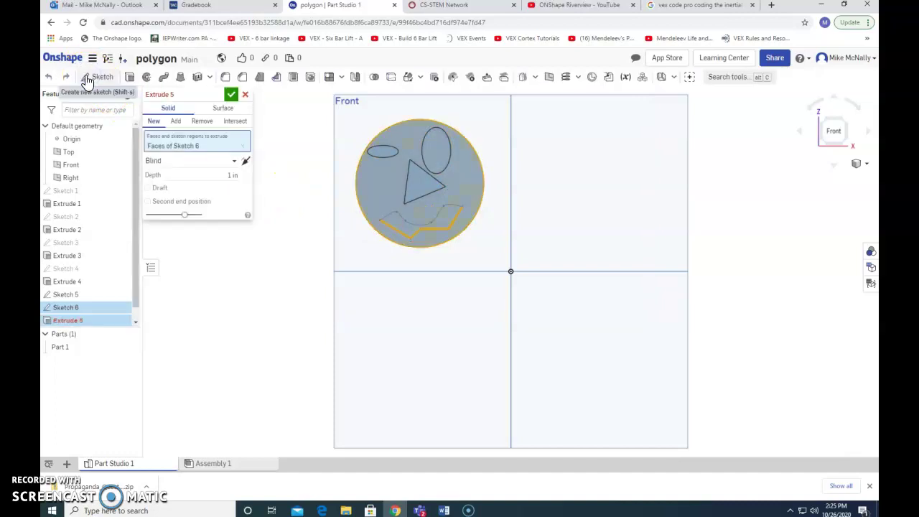
{"action": "left_click", "coordinate": [202, 122]}
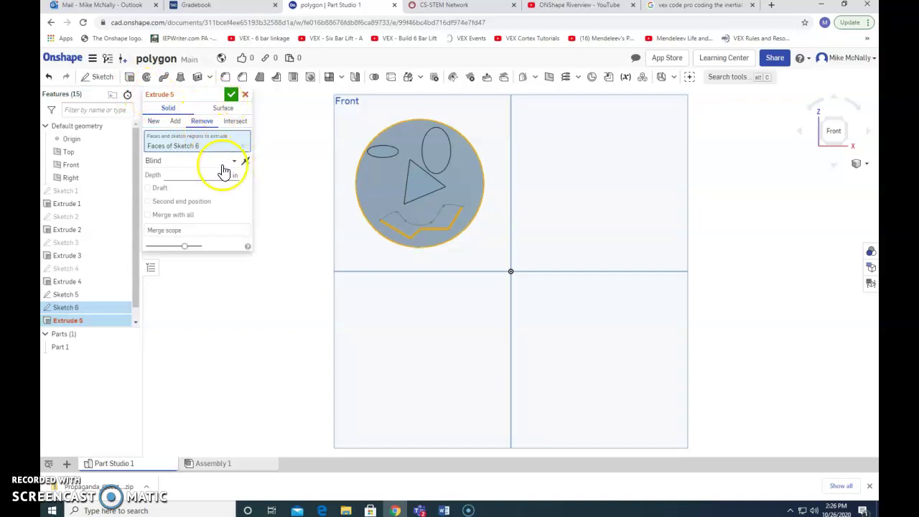
{"action": "left_click", "coordinate": [231, 98]}
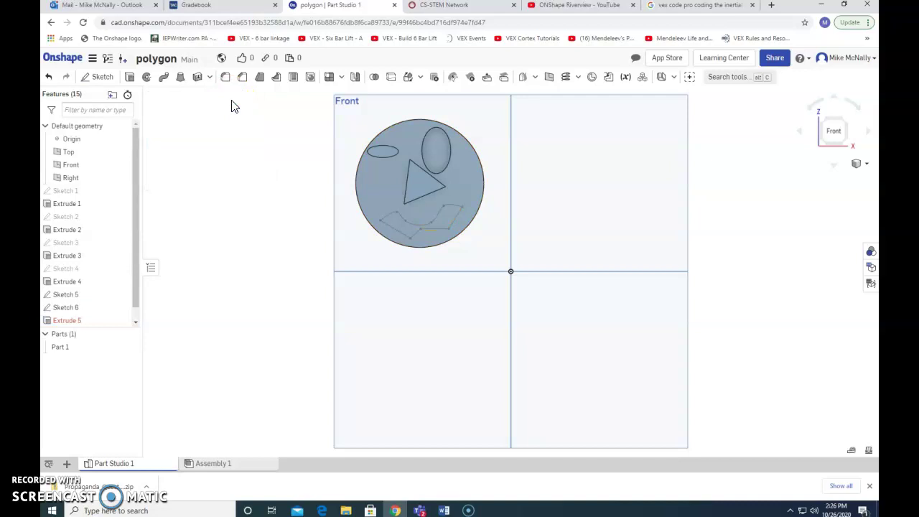
Examine the regeneration error of the mouth's cut extrude in the feature list and select that feature.
{"action": "mouse_move", "coordinate": [70, 325]}
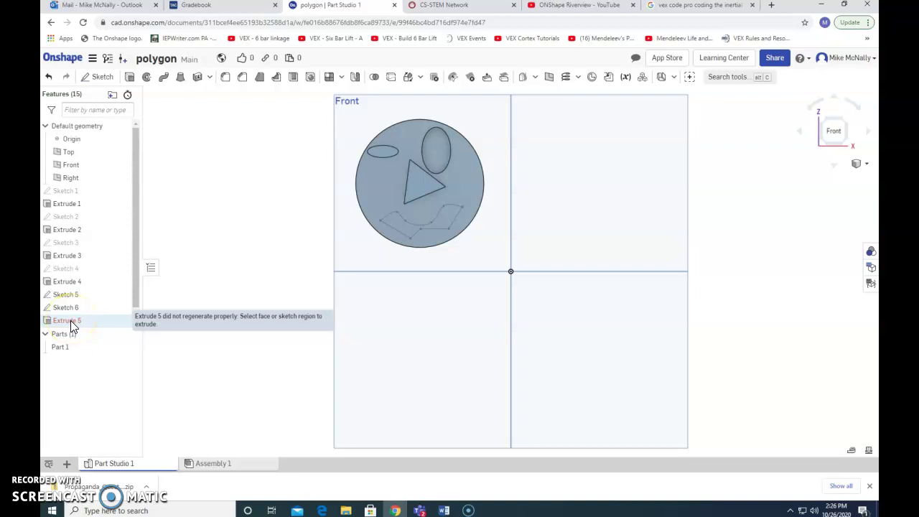
{"action": "left_click", "coordinate": [71, 320]}
{"action": "left_click", "coordinate": [119, 314]}
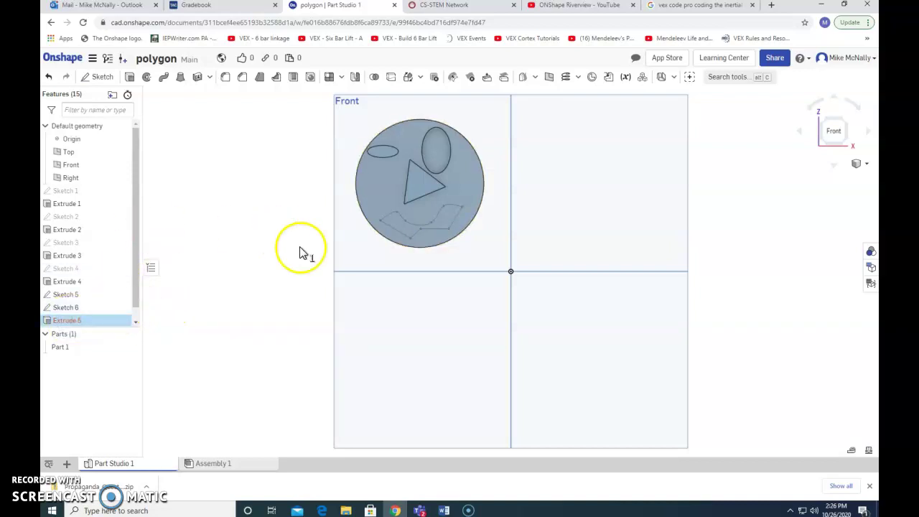
Delete the sketch with the four connected lines together with the failed mouth cut extrude.
{"action": "left_click", "coordinate": [66, 307]}
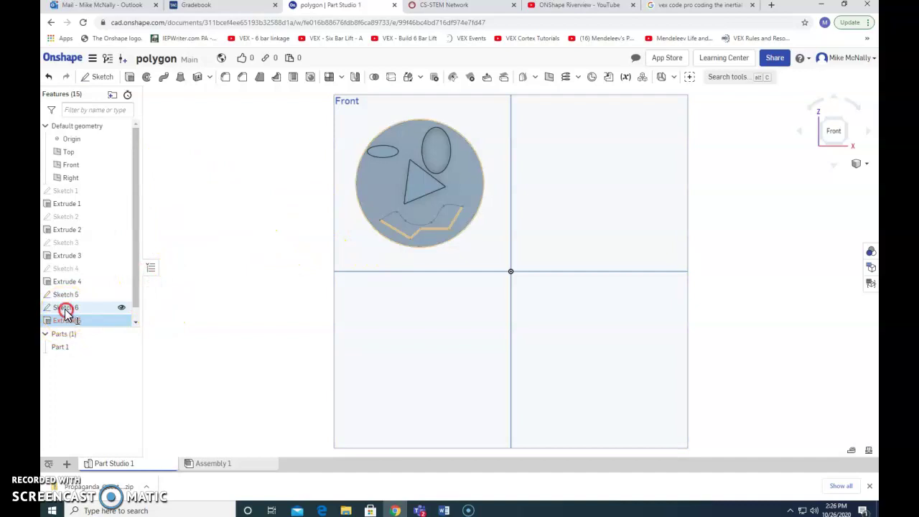
{"action": "right_click", "coordinate": [67, 309]}
{"action": "left_click", "coordinate": [103, 384]}
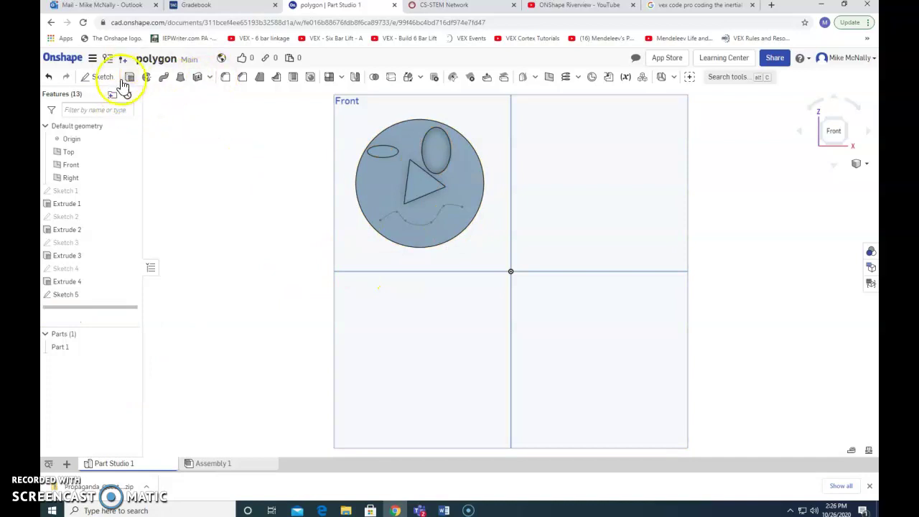
In a new sketch on the disc face, draw a curved spline below the wavy one, joining its right end to its left end.
{"action": "left_click", "coordinate": [98, 77]}
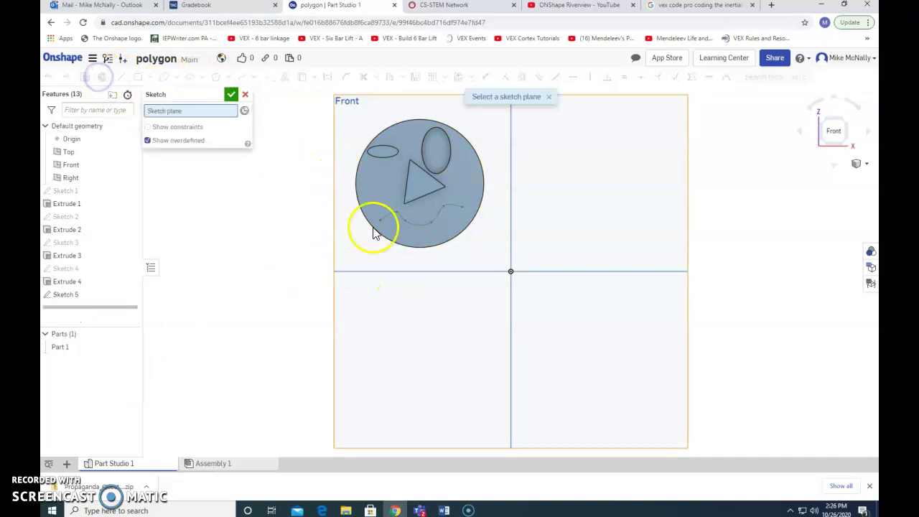
{"action": "left_click", "coordinate": [420, 236]}
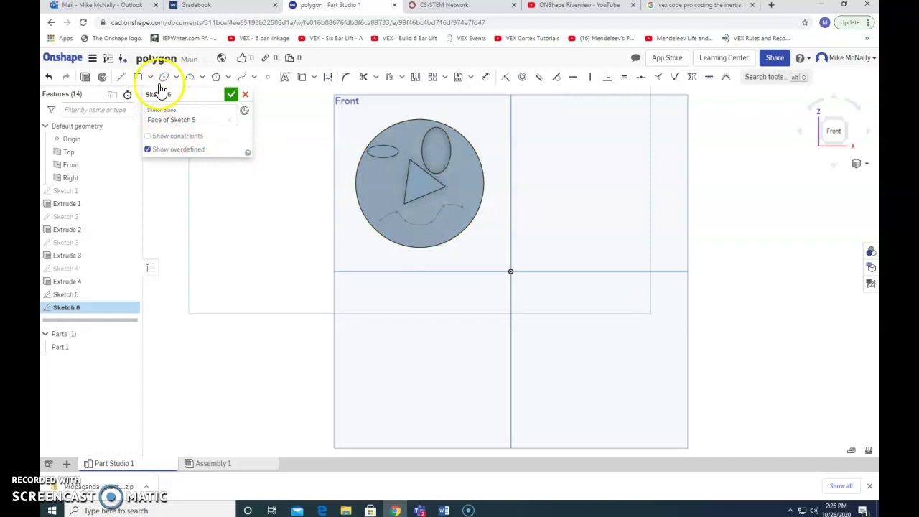
{"action": "left_click", "coordinate": [254, 79]}
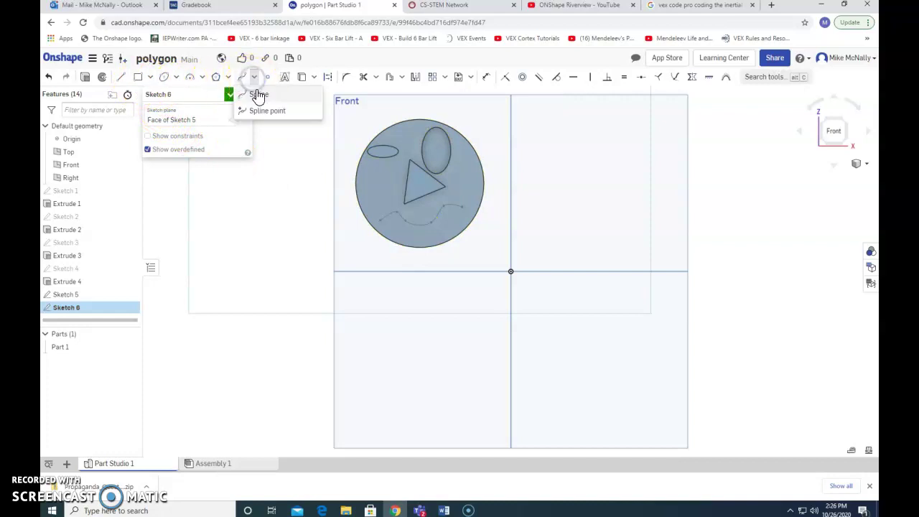
{"action": "left_click", "coordinate": [255, 93]}
{"action": "left_click", "coordinate": [463, 207]}
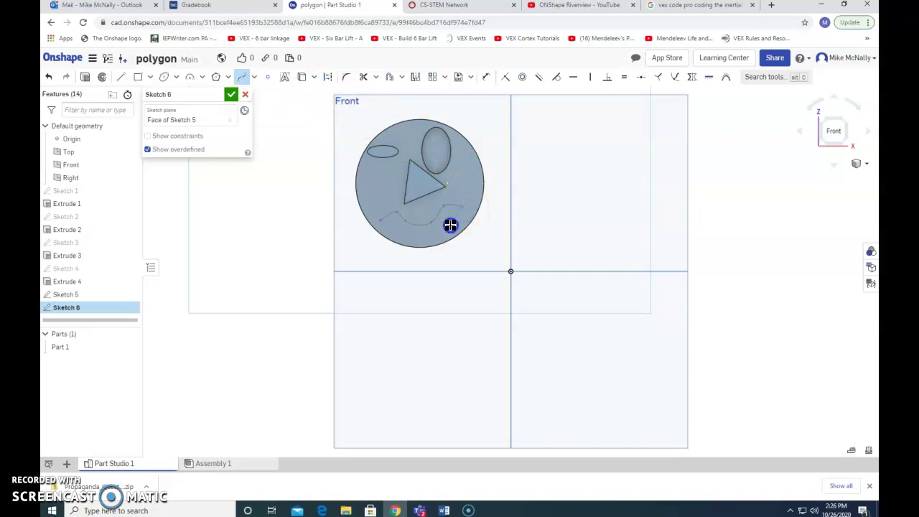
{"action": "left_click", "coordinate": [400, 232]}
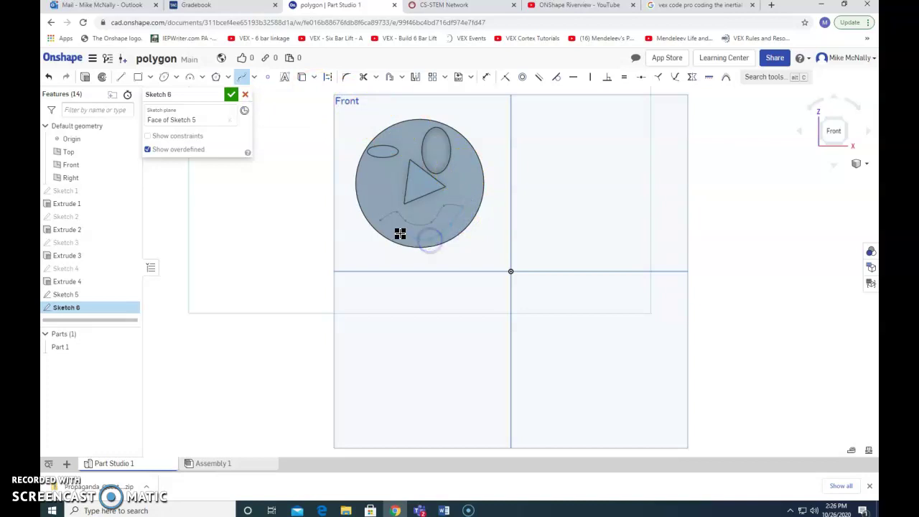
{"action": "left_click", "coordinate": [395, 230]}
{"action": "left_click", "coordinate": [392, 222]}
{"action": "left_click", "coordinate": [377, 219]}
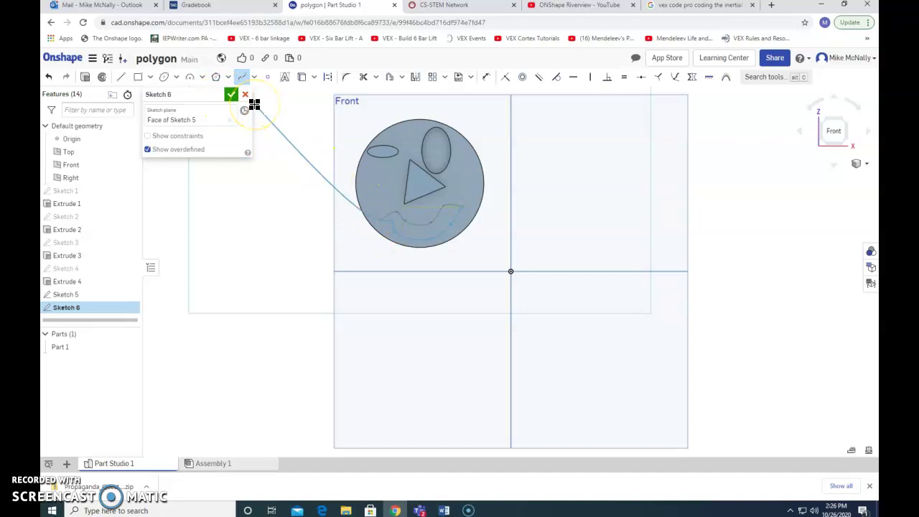
{"action": "key", "text": "Escape"}
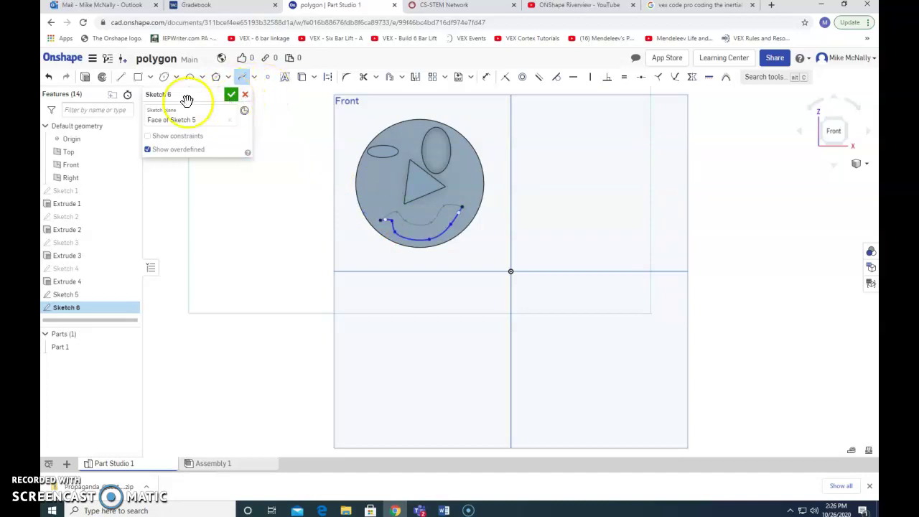
{"action": "left_click", "coordinate": [230, 95]}
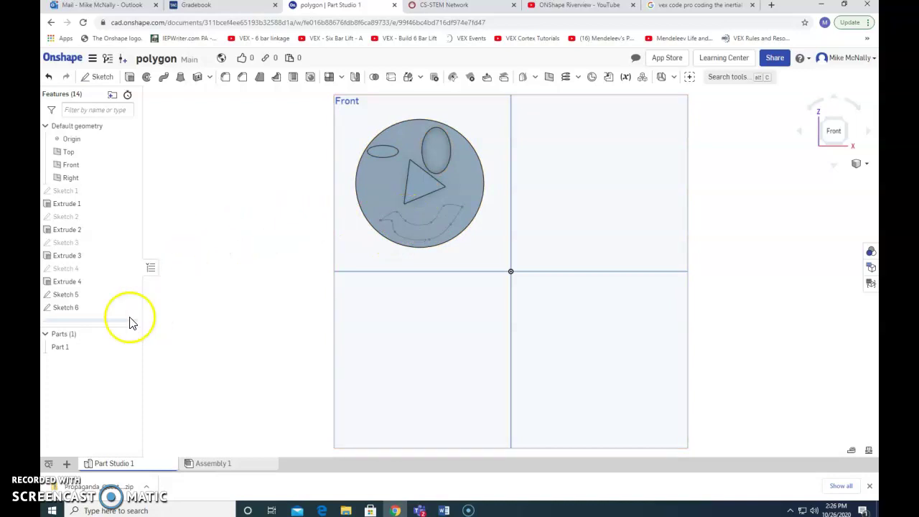
Try to cut the mouth into the disc with a blind Remove extrude 1 in deep, using both spline sketches as profiles.
{"action": "left_click", "coordinate": [75, 300]}
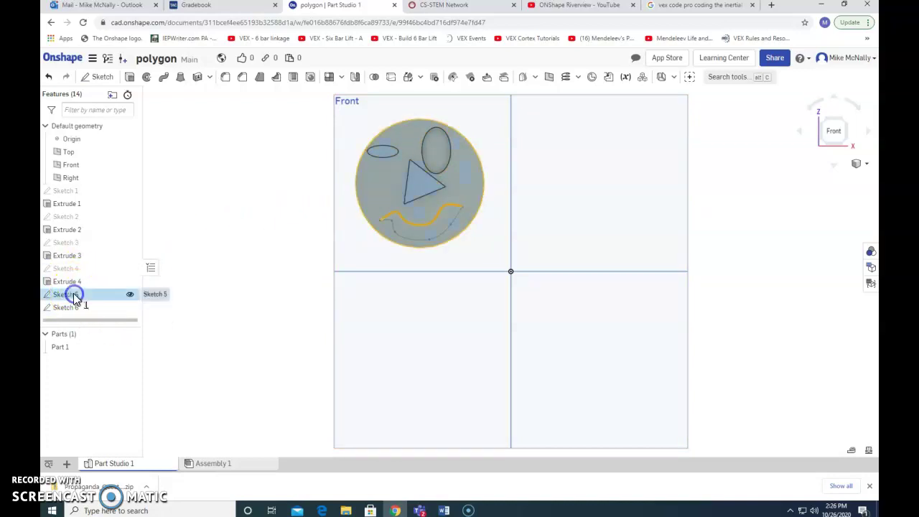
{"action": "left_click", "coordinate": [66, 309]}
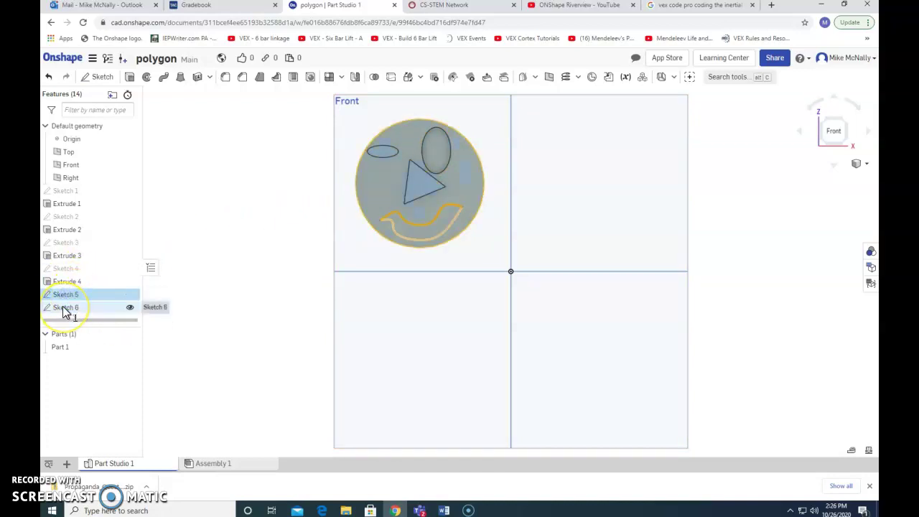
{"action": "left_click", "coordinate": [63, 309]}
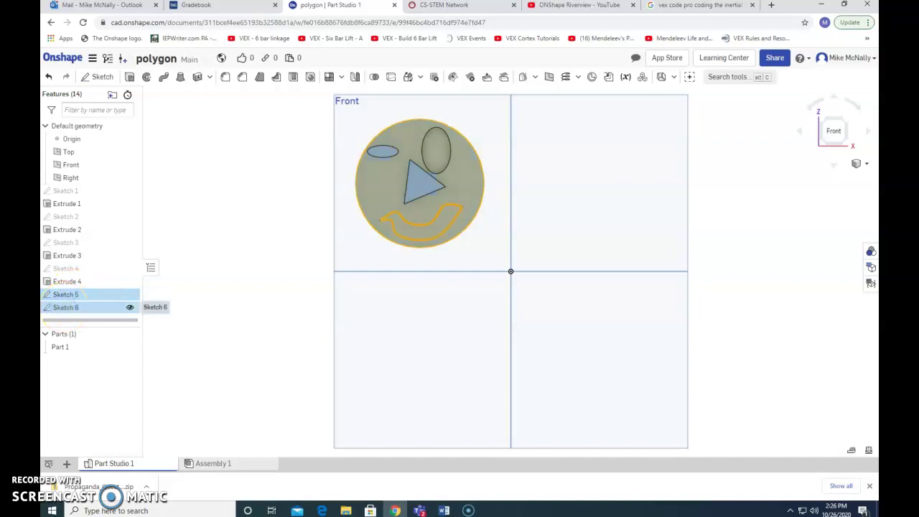
{"action": "left_click", "coordinate": [130, 77]}
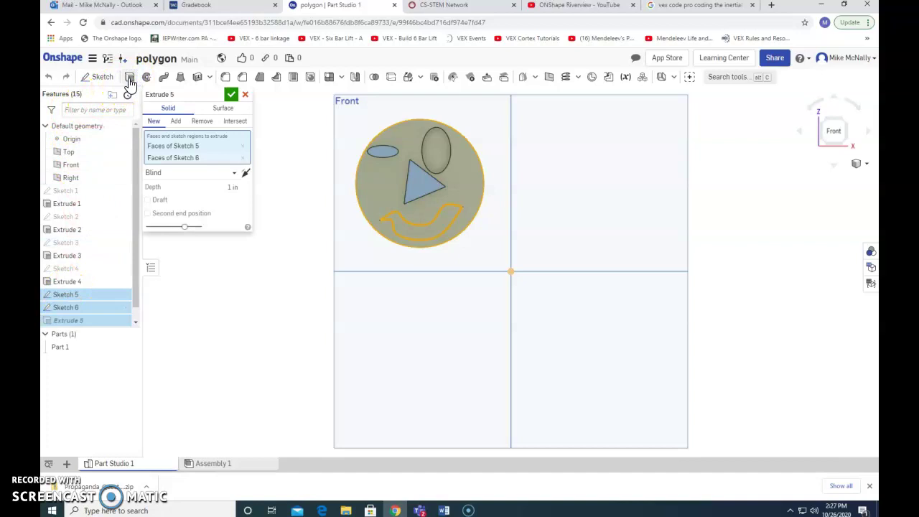
{"action": "left_click", "coordinate": [203, 122]}
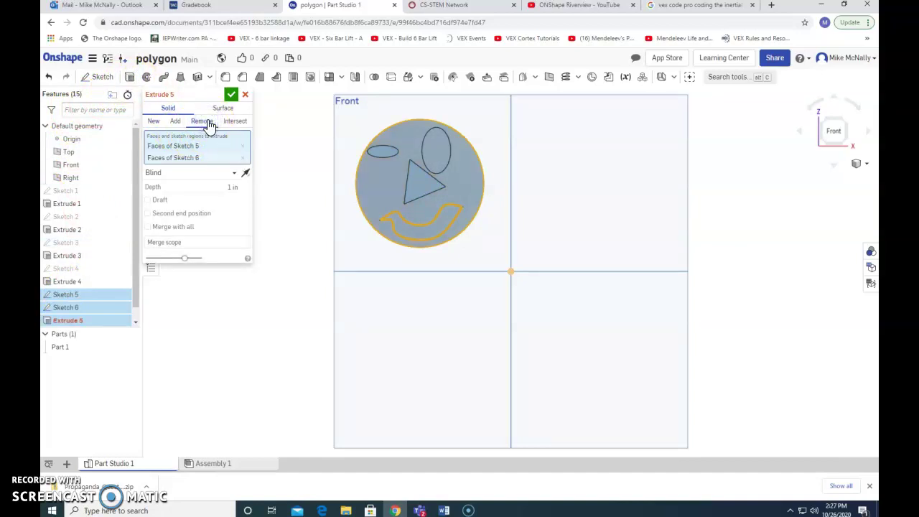
{"action": "left_click", "coordinate": [230, 186]}
{"action": "left_click", "coordinate": [231, 94]}
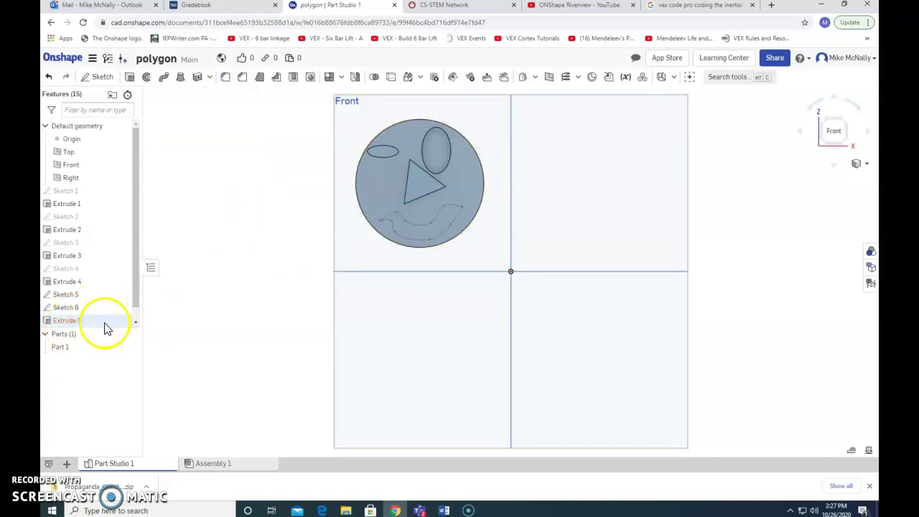
Delete the two-sketch mouth cut extrude and the sketch holding the lower spline.
{"action": "right_click", "coordinate": [72, 326]}
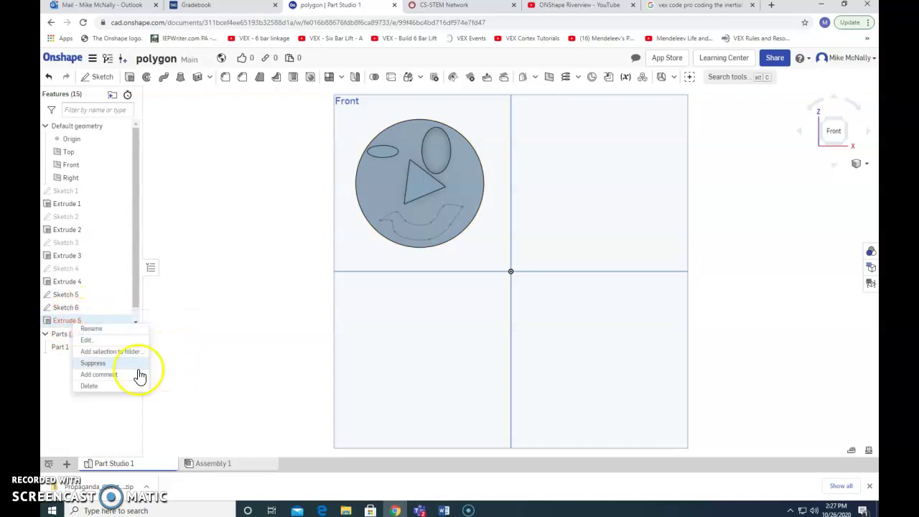
{"action": "left_click", "coordinate": [104, 387]}
{"action": "right_click", "coordinate": [85, 310]}
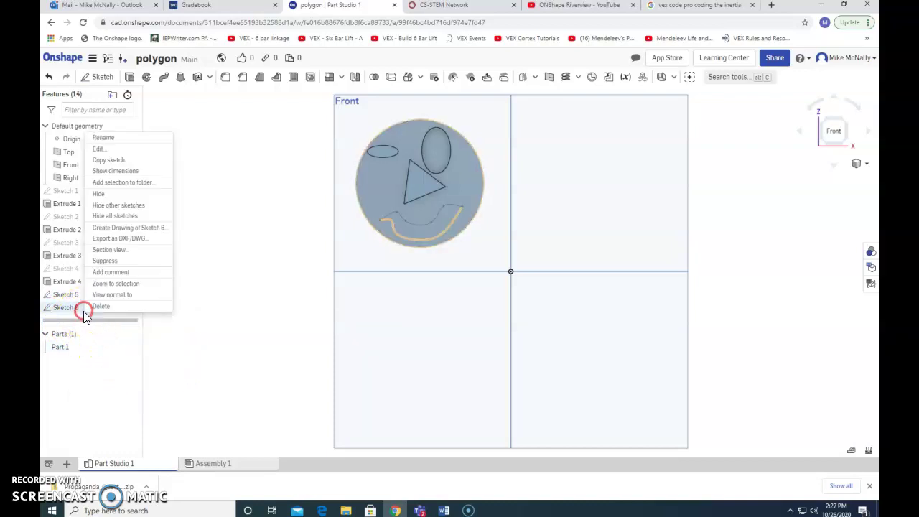
{"action": "left_click", "coordinate": [101, 310]}
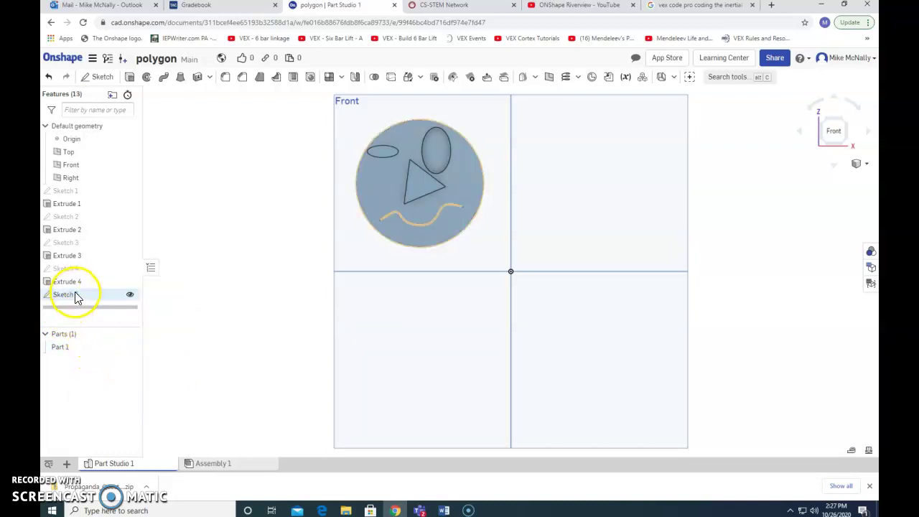
Edit the wavy spline's sketch and add a curved lower spline from its right end to its left end, closing the mouth outline.
{"action": "left_click", "coordinate": [74, 295]}
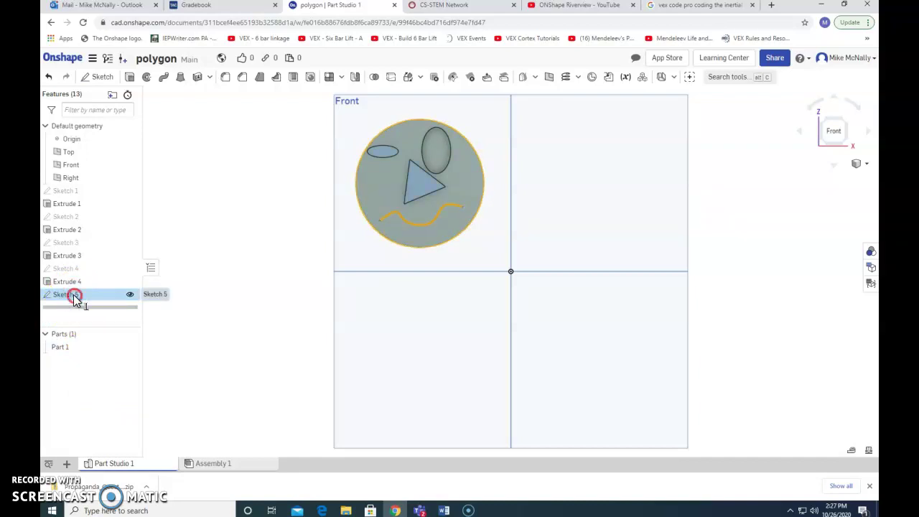
{"action": "right_click", "coordinate": [76, 297]}
{"action": "left_click", "coordinate": [114, 122]}
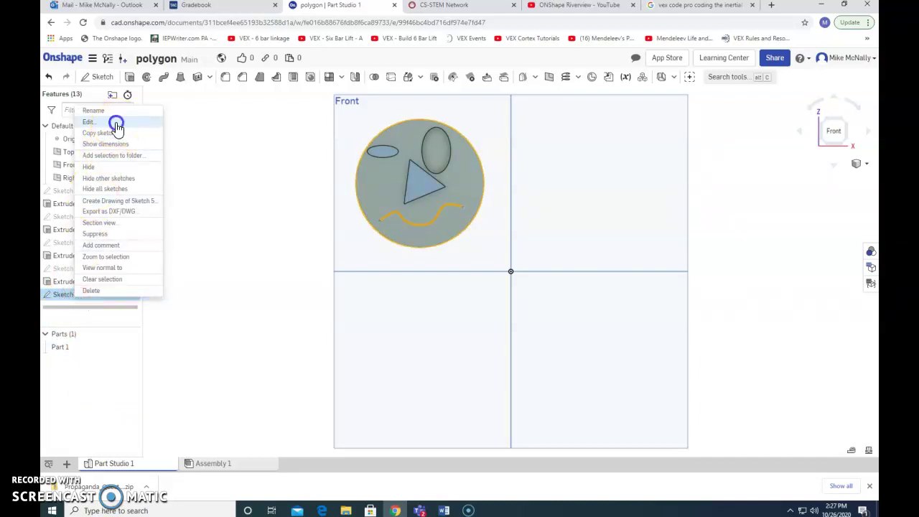
{"action": "left_click", "coordinate": [253, 77]}
{"action": "left_click", "coordinate": [255, 94]}
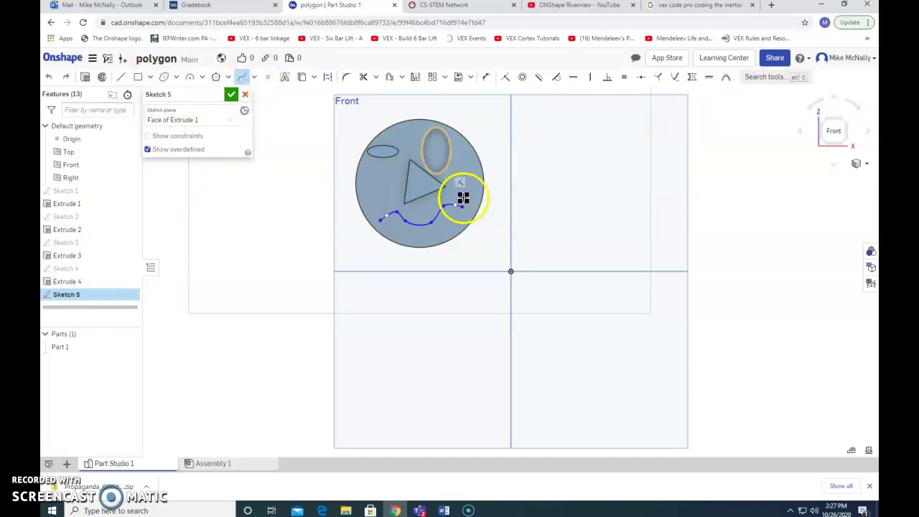
{"action": "left_click", "coordinate": [416, 241]}
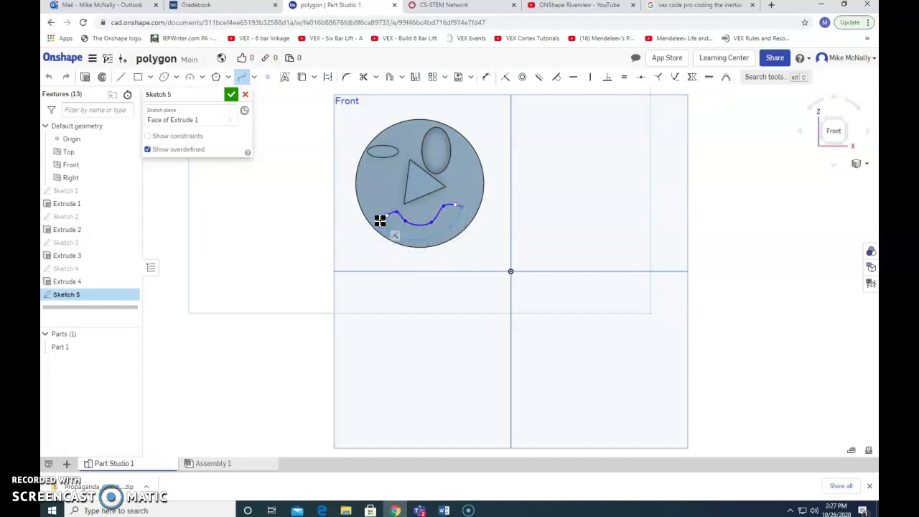
{"action": "left_click_drag", "start_coordinate": [379, 220], "coordinate": [302, 140]}
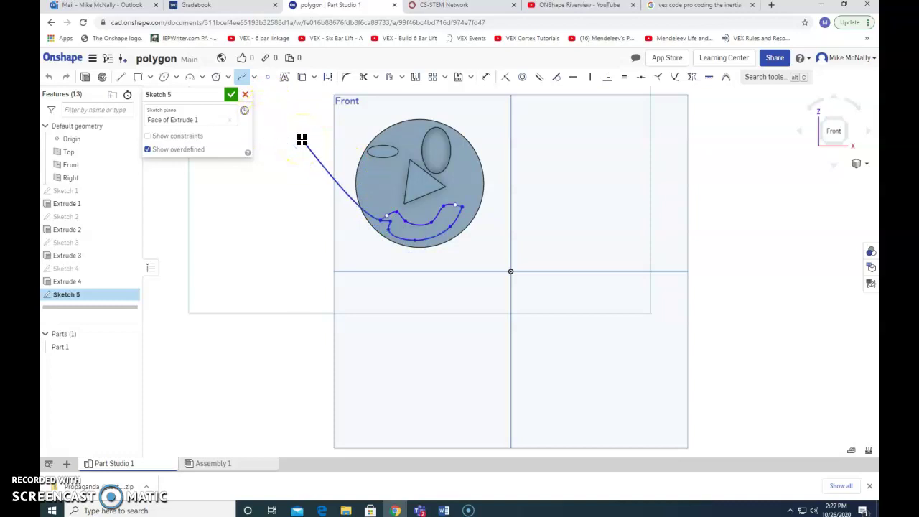
{"action": "left_click", "coordinate": [231, 95]}
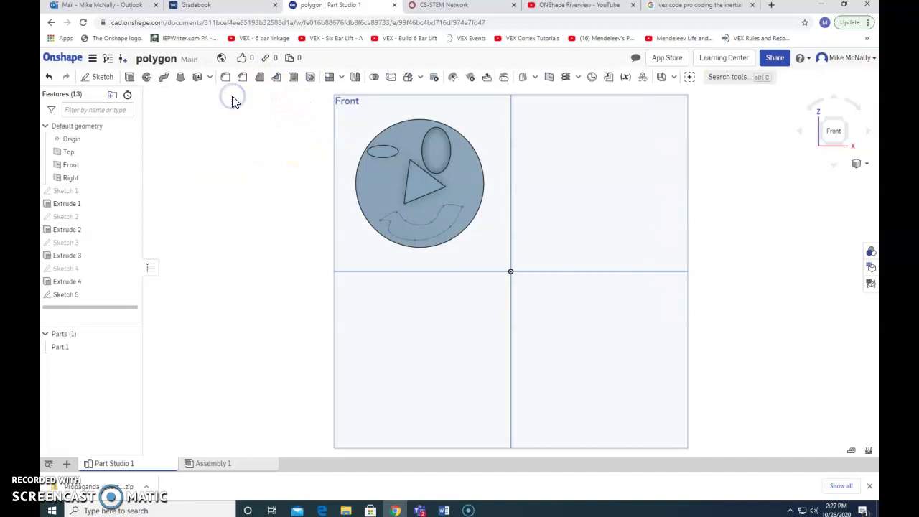
Cut the closed mouth outline through the disc with a Remove extrude set to Through all.
{"action": "left_click", "coordinate": [78, 296]}
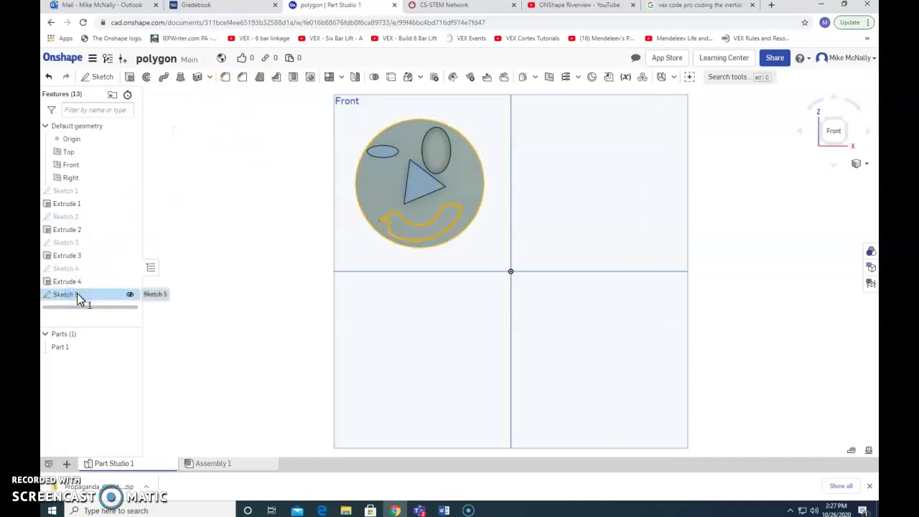
{"action": "left_click", "coordinate": [130, 77]}
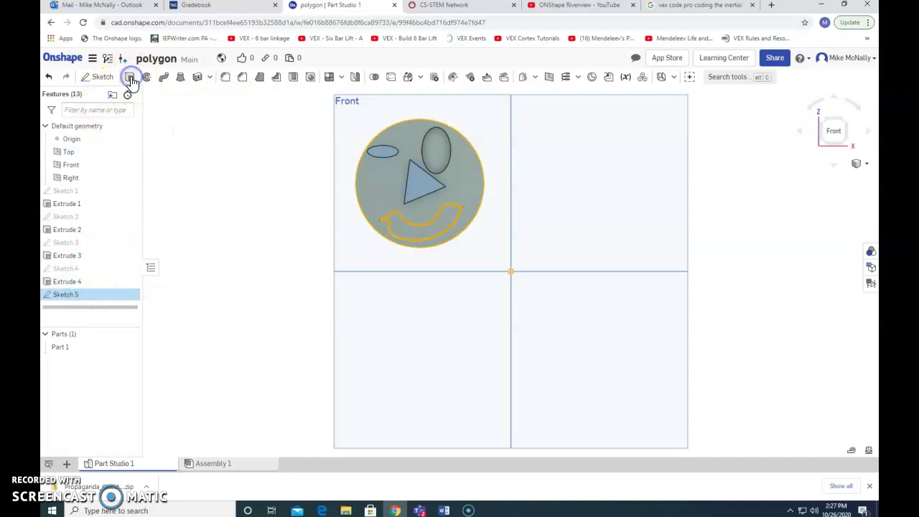
{"action": "left_click", "coordinate": [203, 122]}
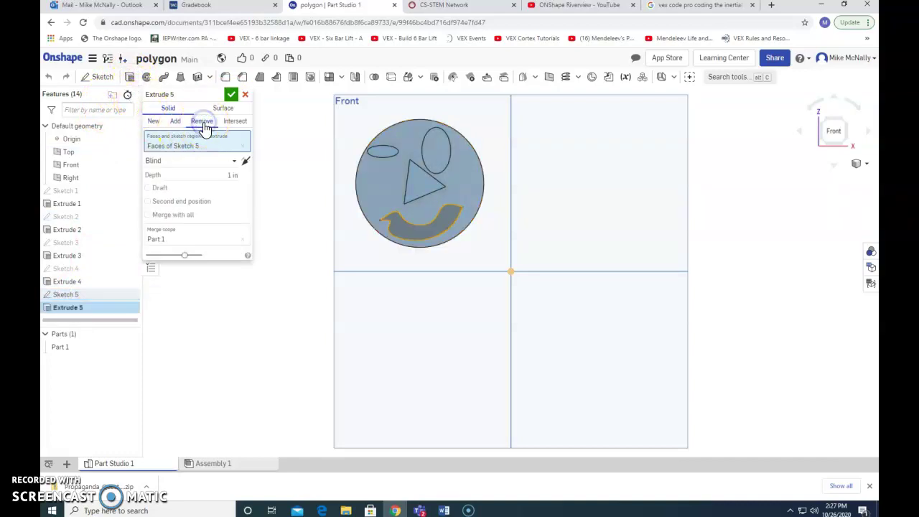
{"action": "left_click", "coordinate": [231, 161]}
{"action": "left_click", "coordinate": [165, 254]}
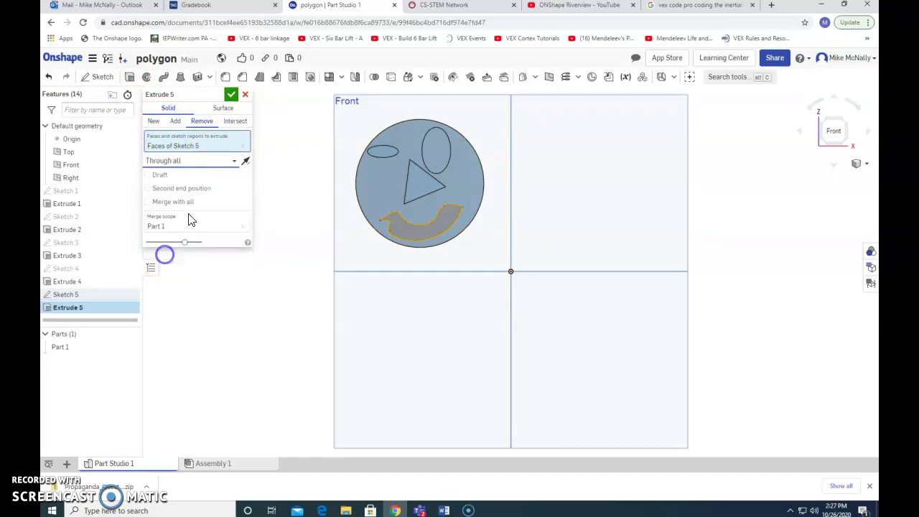
{"action": "left_click", "coordinate": [229, 94]}
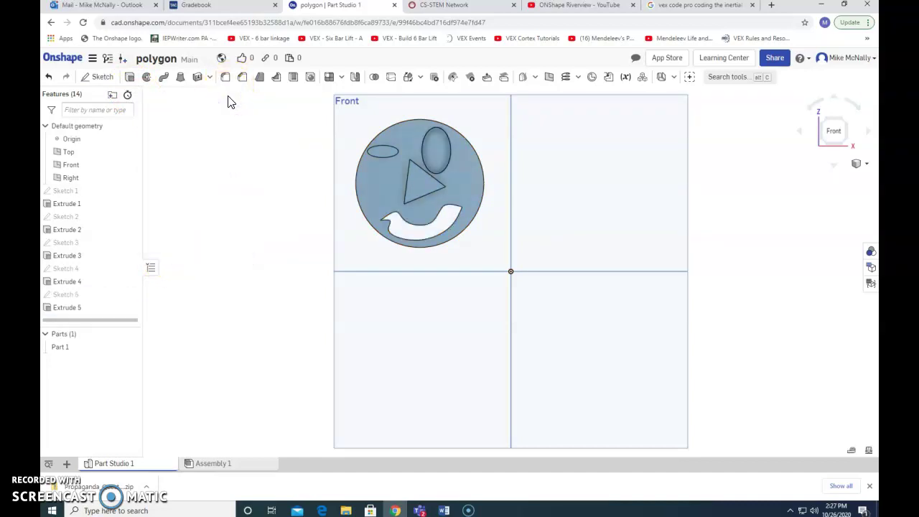